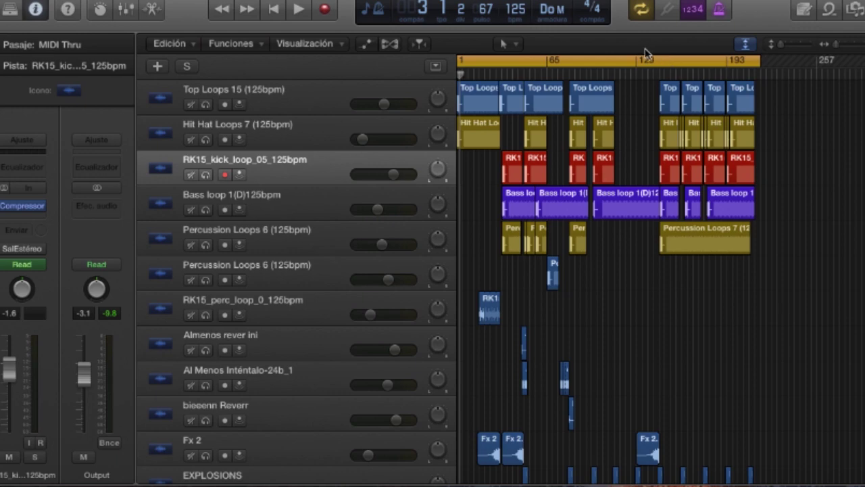
Step: Examine how the loop regions are laid out along the timeline, from detailed sections to the whole arrangement
{"action": "key", "text": "super+Right"}
{"action": "key", "text": "super+Right"}
{"action": "key", "text": "super+Right"}
{"action": "key", "text": "super+Right"}
{"action": "key", "text": "super+Right"}
{"action": "key", "text": "super+Right"}
{"action": "key", "text": "super+Right"}
{"action": "key", "text": "super+Right"}
{"action": "key", "text": "super+Left"}
{"action": "key", "text": "super+Left"}
{"action": "key", "text": "super+Left"}
{"action": "key", "text": "super+Left"}
{"action": "key", "text": "super+Left"}
{"action": "key", "text": "super+Left"}
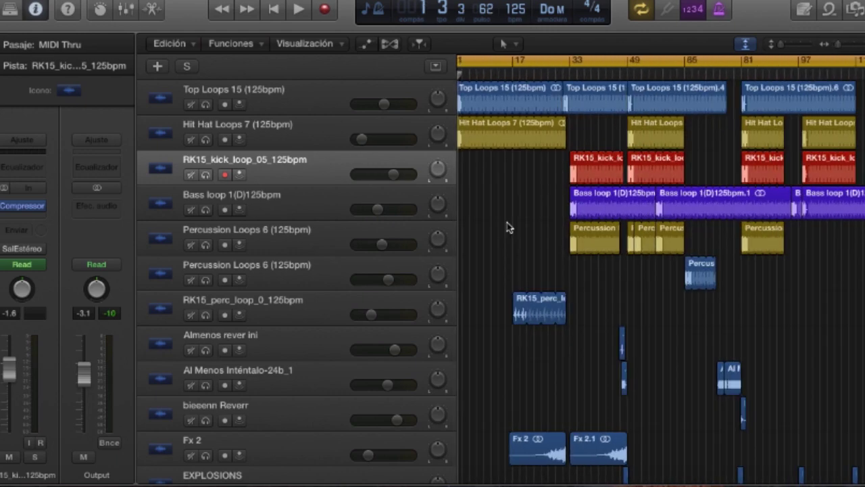
{"action": "key", "text": "super+Left"}
{"action": "key", "text": "super+Left"}
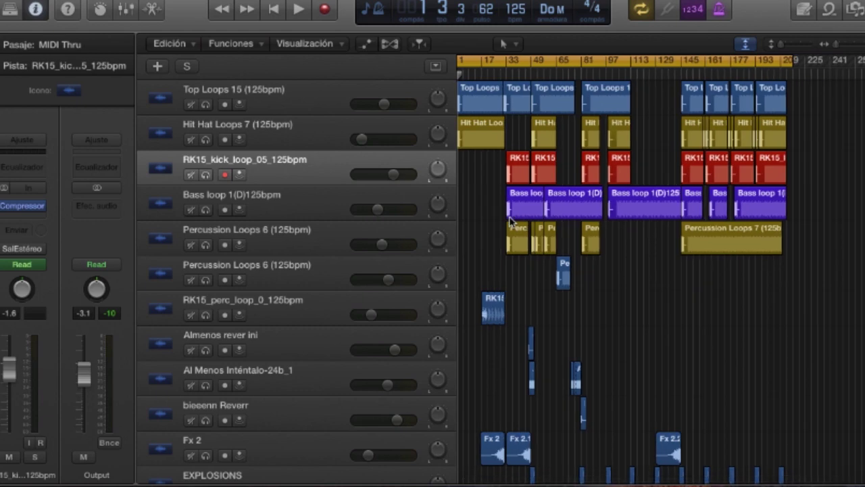
{"action": "key", "text": "super+Right"}
{"action": "key", "text": "super+Right"}
{"action": "key", "text": "super+Right"}
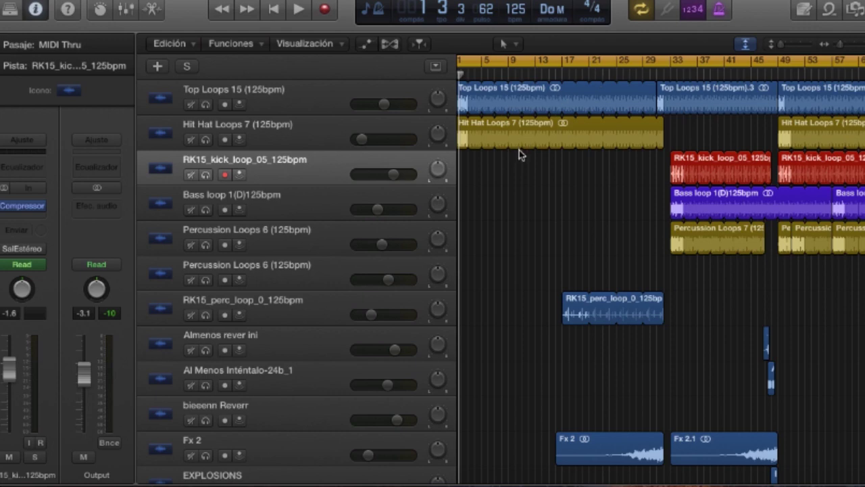
{"action": "scroll", "coordinate": [573, 173], "scroll_direction": "right", "scroll_amount": 10}
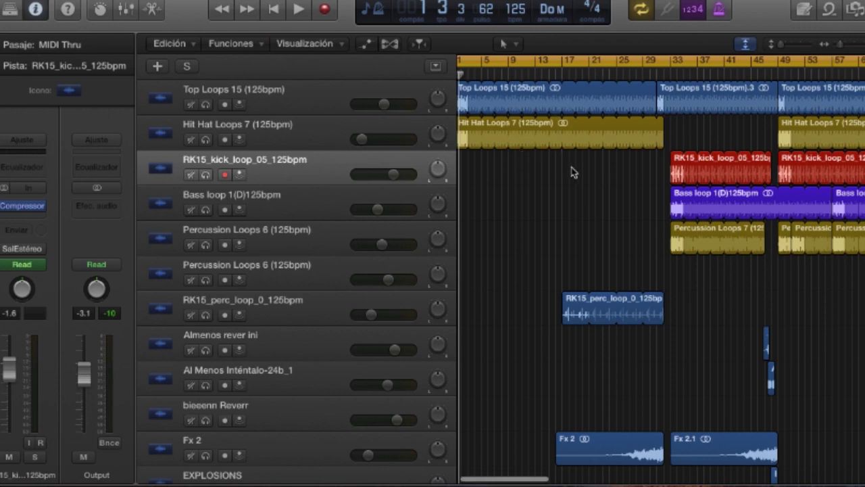
{"action": "scroll", "coordinate": [573, 169], "scroll_direction": "left", "scroll_amount": 10}
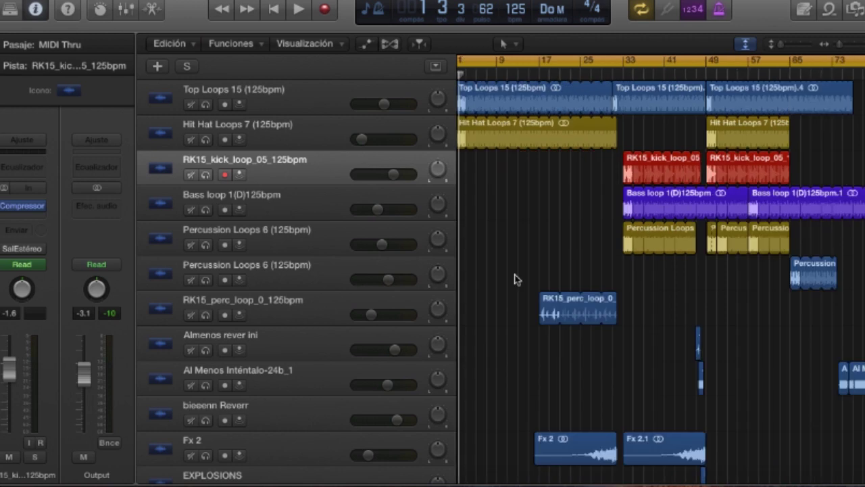
{"action": "scroll", "coordinate": [514, 279], "scroll_direction": "down", "scroll_amount": 5}
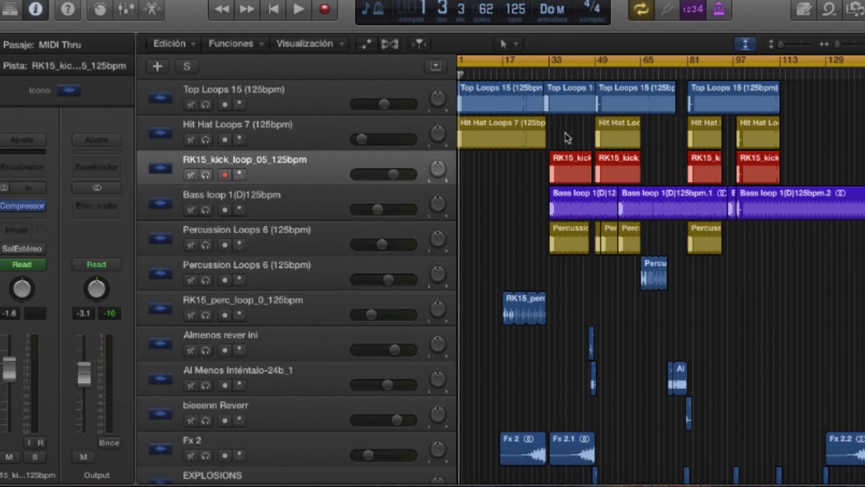
{"action": "scroll", "coordinate": [739, 350], "scroll_direction": "down", "scroll_amount": 5}
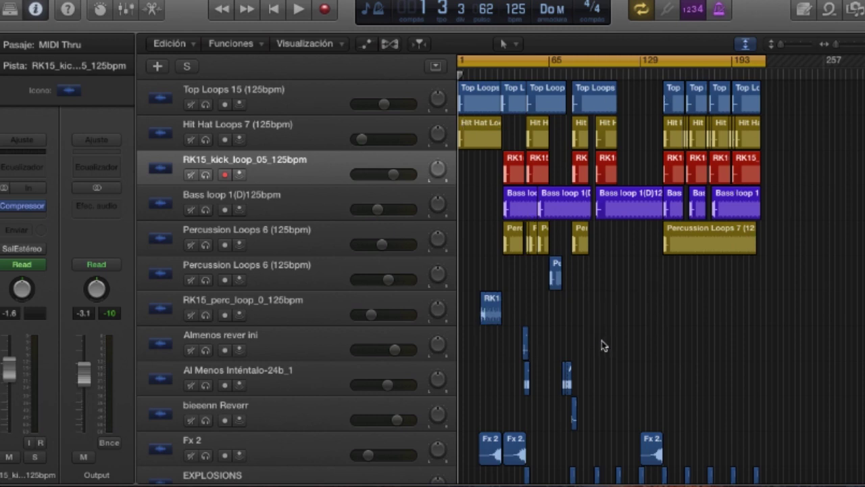
Step: Look through the remaining tracks of the project down to Grabacion and return to the first track
{"action": "scroll", "coordinate": [603, 346], "scroll_direction": "down", "scroll_amount": 10}
{"action": "scroll", "coordinate": [604, 346], "scroll_direction": "down", "scroll_amount": 7}
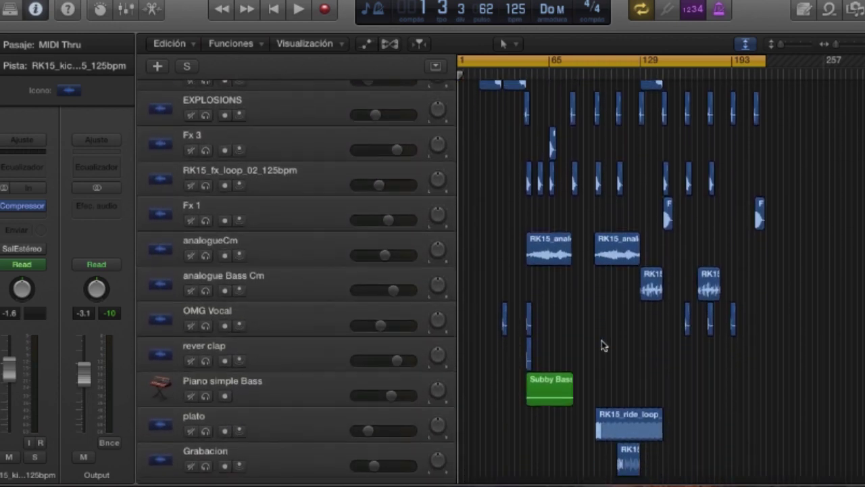
{"action": "scroll", "coordinate": [603, 345], "scroll_direction": "down", "scroll_amount": 2}
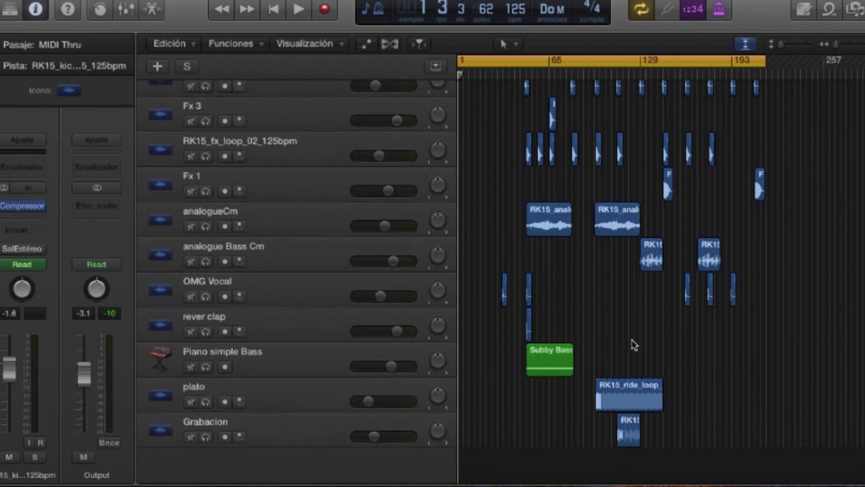
{"action": "scroll", "coordinate": [829, 340], "scroll_direction": "up", "scroll_amount": 3}
{"action": "scroll", "coordinate": [829, 339], "scroll_direction": "up", "scroll_amount": 5}
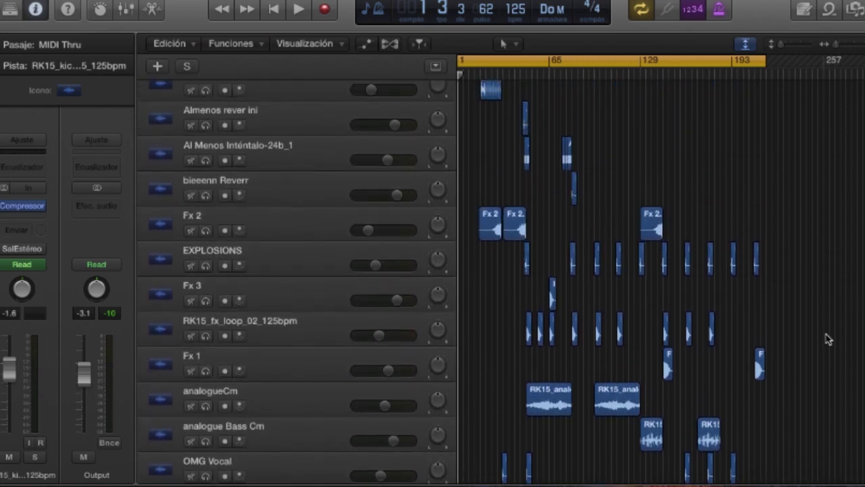
{"action": "scroll", "coordinate": [829, 339], "scroll_direction": "up", "scroll_amount": 6}
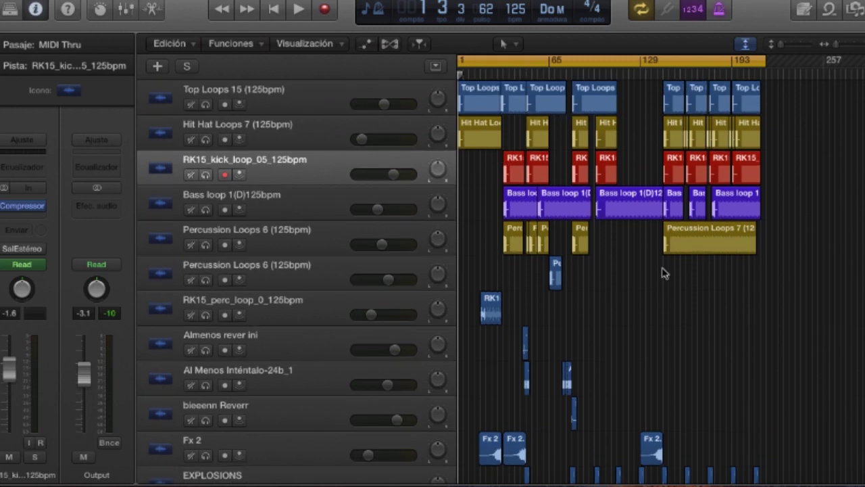
Step: Show the mixer and bypass the Channel EQ on the first two channels, both Compressors and the Tremolo
{"action": "left_click", "coordinate": [126, 8]}
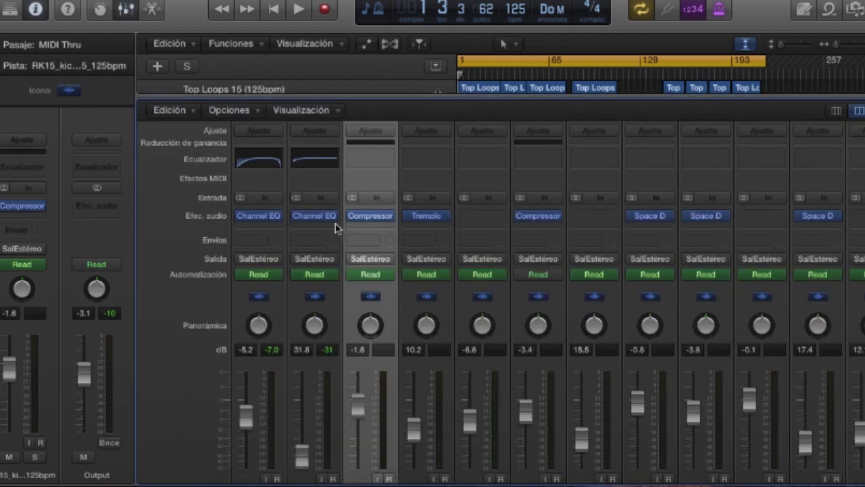
{"action": "mouse_move", "coordinate": [250, 217]}
{"action": "left_click", "coordinate": [242, 217]}
{"action": "left_click", "coordinate": [298, 216]}
{"action": "left_click", "coordinate": [352, 216]}
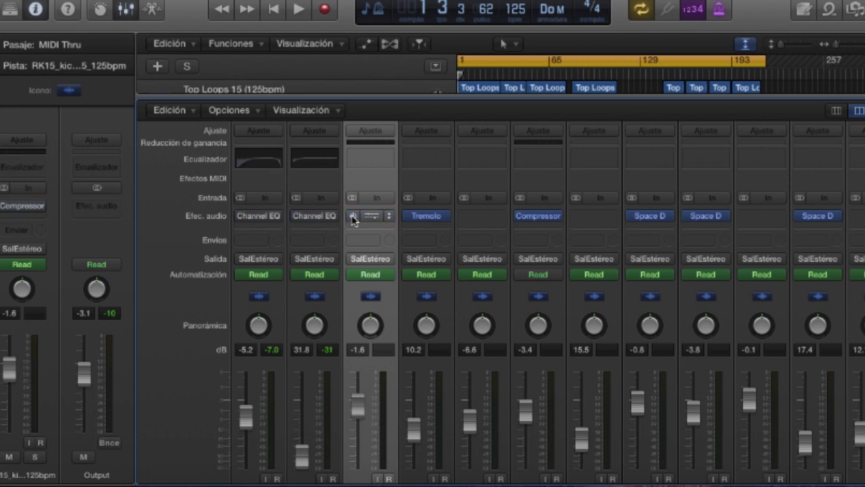
{"action": "left_click", "coordinate": [410, 216]}
{"action": "mouse_move", "coordinate": [524, 217]}
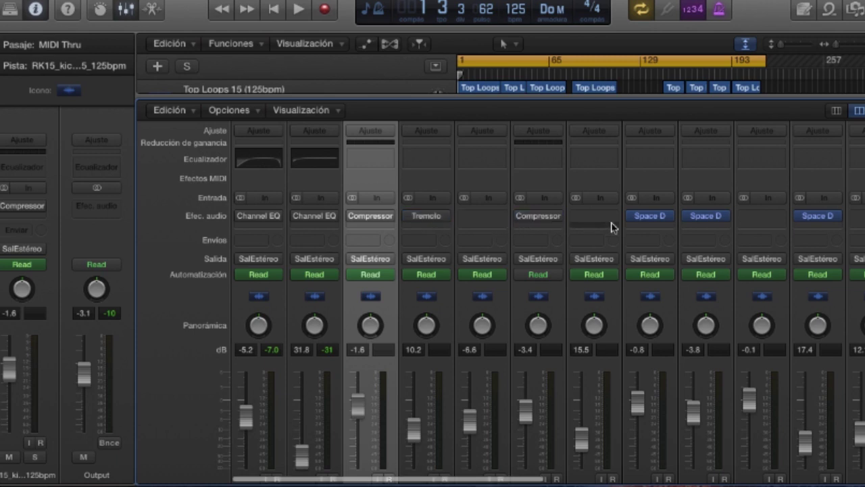
Step: Bypass Space D on the Almenos rever ini, Al Menos Inténtalo, Fx 2 and Fx 3 channels and the following channel's Channel EQ, and hide the mixer
{"action": "mouse_move", "coordinate": [640, 217]}
{"action": "left_click", "coordinate": [633, 216]}
{"action": "left_click", "coordinate": [689, 216]}
{"action": "mouse_move", "coordinate": [801, 224]}
{"action": "scroll", "coordinate": [751, 219], "scroll_direction": "right", "scroll_amount": 5}
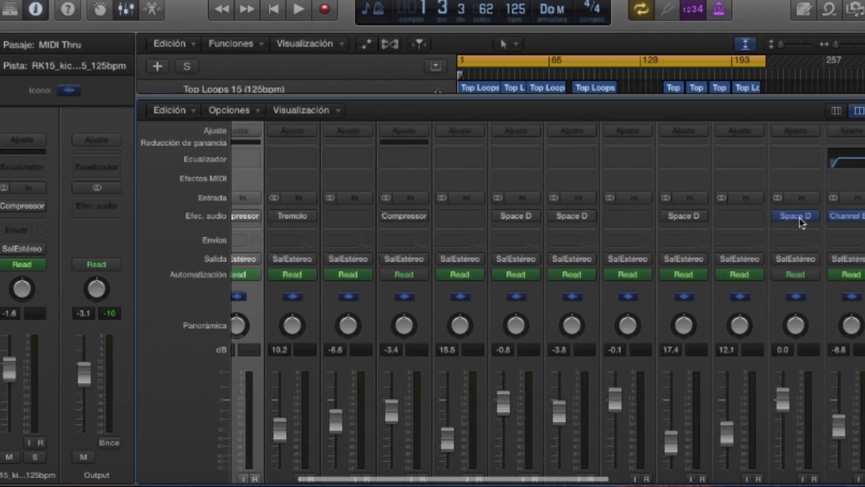
{"action": "left_click", "coordinate": [752, 215]}
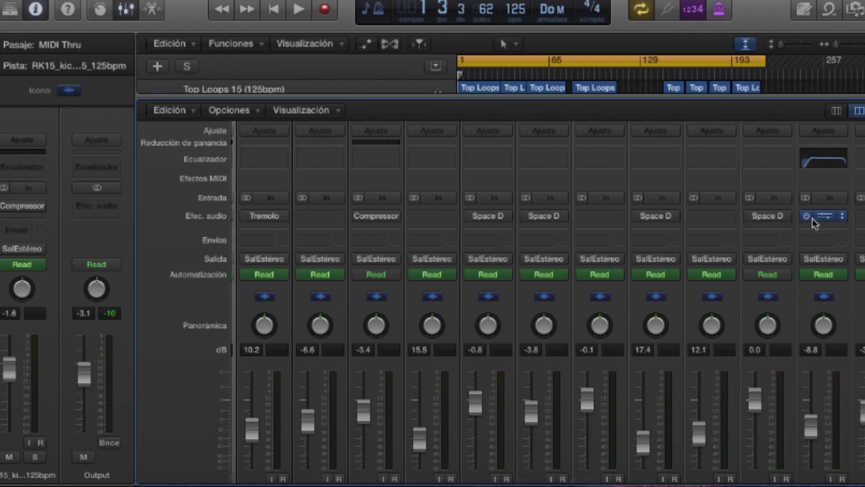
{"action": "scroll", "coordinate": [807, 217], "scroll_direction": "right", "scroll_amount": 10}
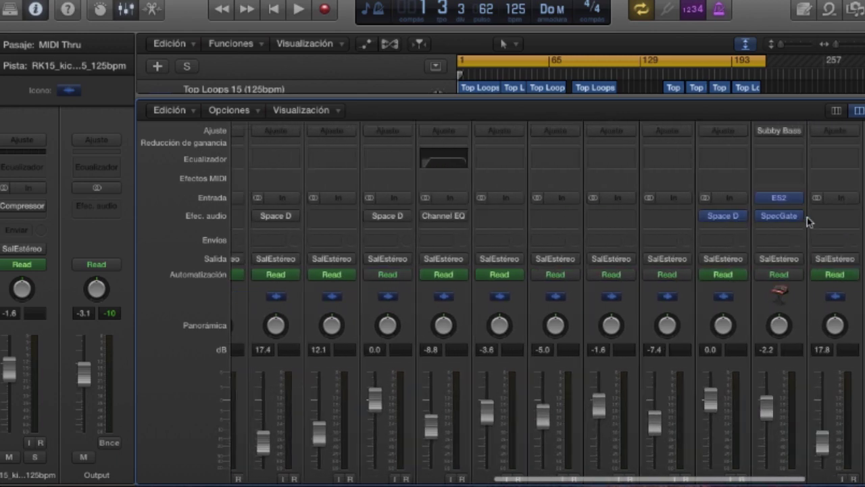
{"action": "scroll", "coordinate": [612, 232], "scroll_direction": "left", "scroll_amount": 6}
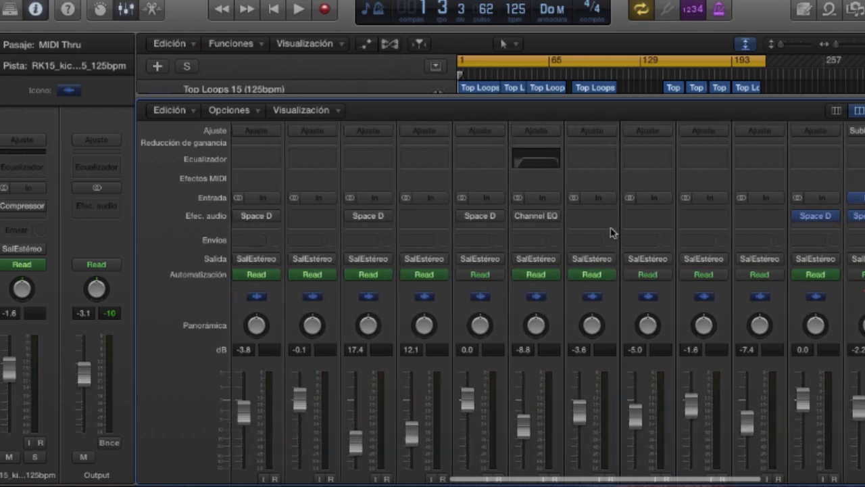
{"action": "left_click", "coordinate": [124, 9]}
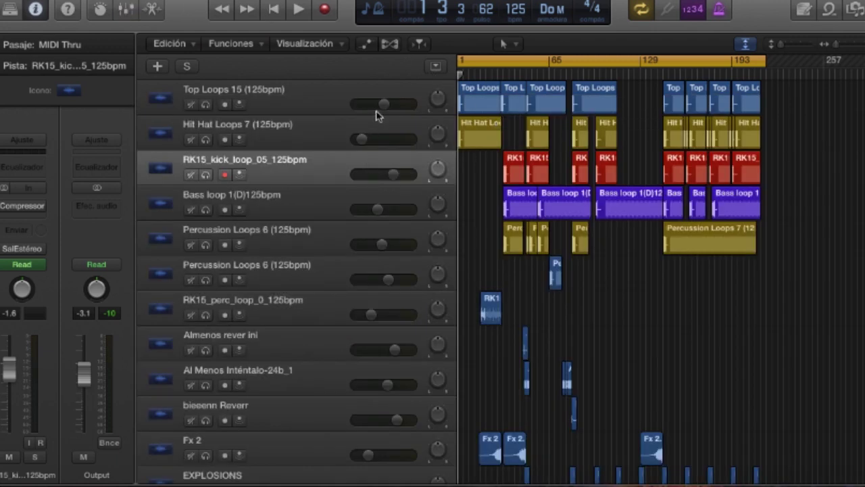
Step: Show the tracks' volume automation curves for review, hide them again and look over the lower tracks
{"action": "left_click", "coordinate": [369, 46]}
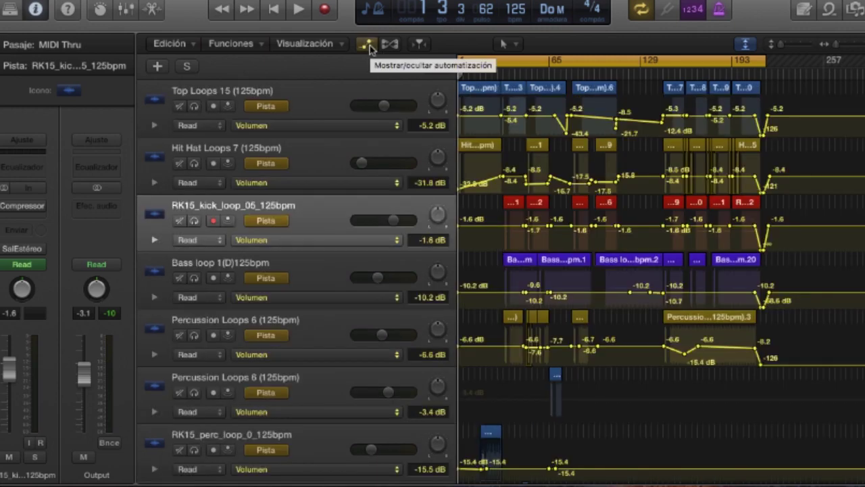
{"action": "left_click", "coordinate": [368, 46]}
{"action": "left_click", "coordinate": [368, 46]}
{"action": "left_click", "coordinate": [368, 46]}
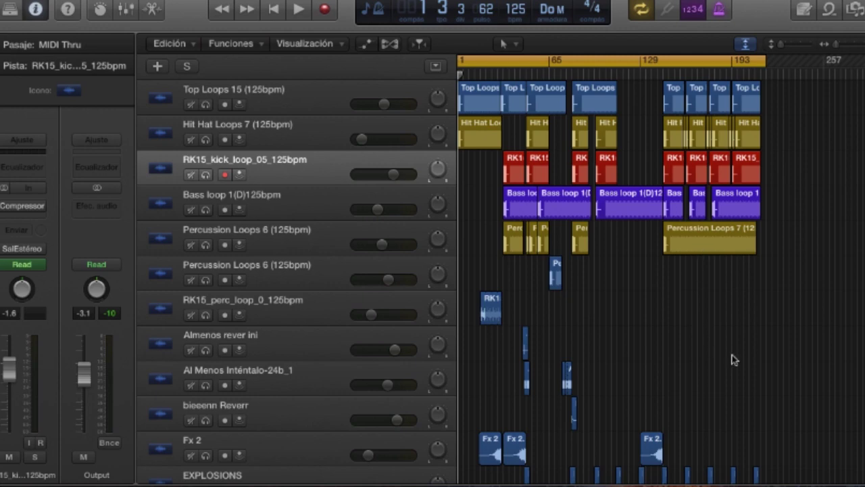
{"action": "scroll", "coordinate": [735, 359], "scroll_direction": "down", "scroll_amount": 3}
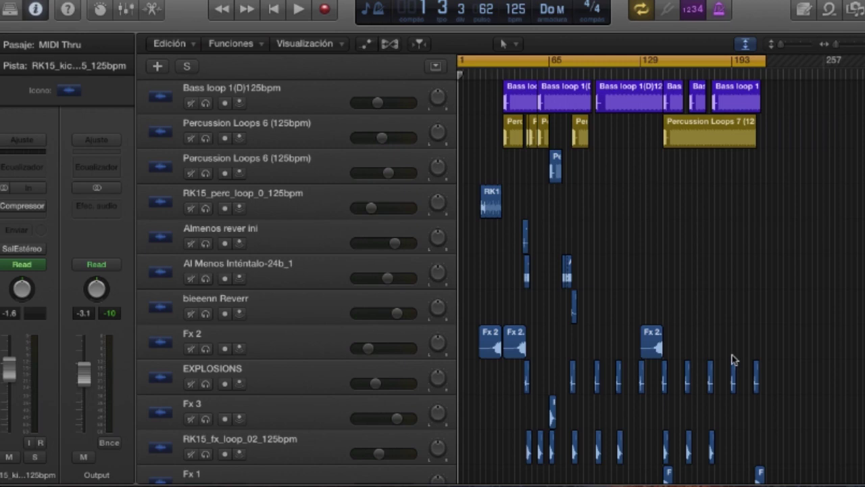
{"action": "scroll", "coordinate": [735, 359], "scroll_direction": "down", "scroll_amount": 5}
{"action": "scroll", "coordinate": [735, 360], "scroll_direction": "down", "scroll_amount": 4}
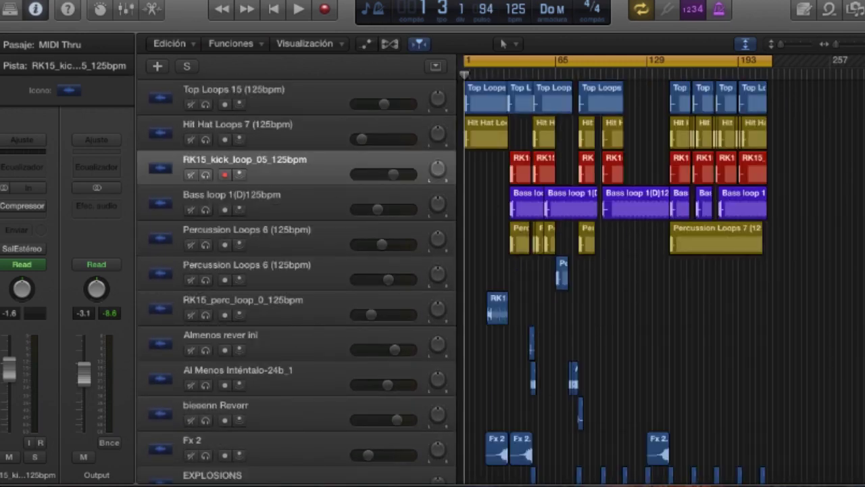
Step: Try to bounce the project to Escritorio as actitud in PCM and MP3, cancelling instead of replacing the existing file
{"action": "left_click", "coordinate": [105, 1]}
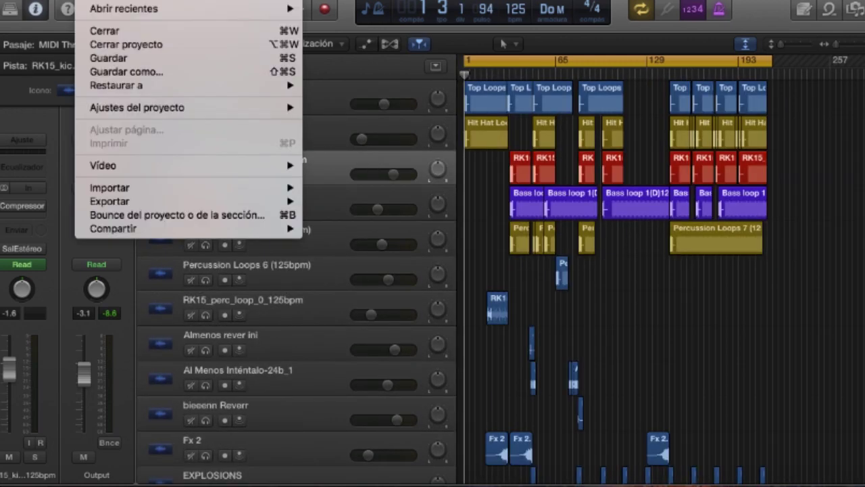
{"action": "left_click", "coordinate": [224, 218]}
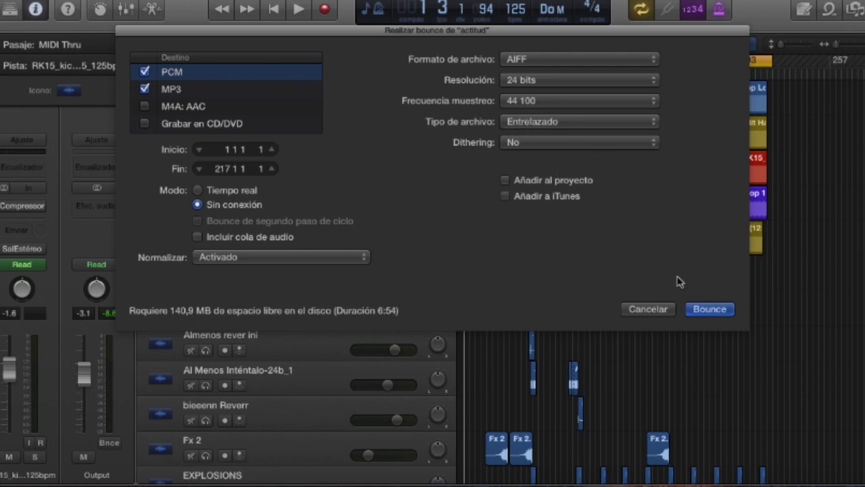
{"action": "left_click", "coordinate": [722, 308]}
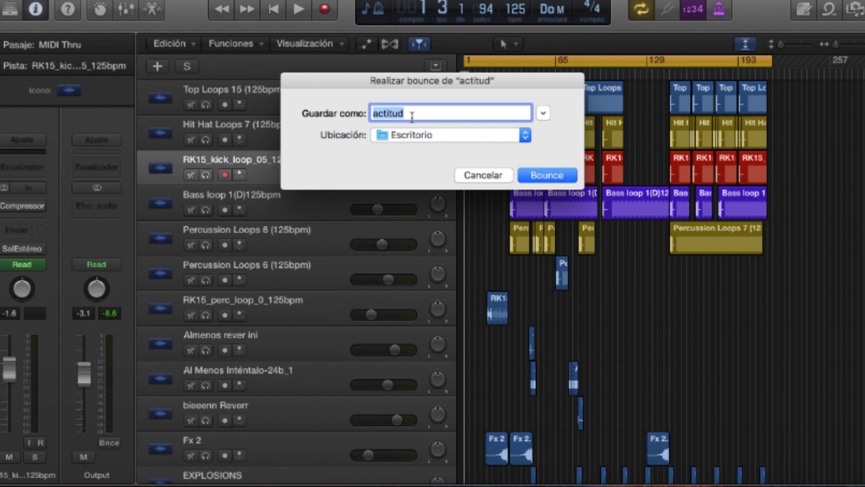
{"action": "left_click", "coordinate": [540, 179]}
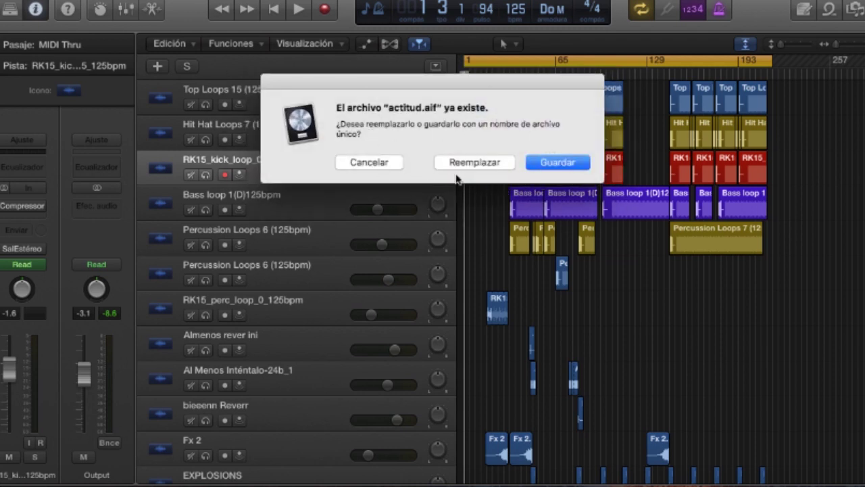
{"action": "left_click", "coordinate": [371, 163]}
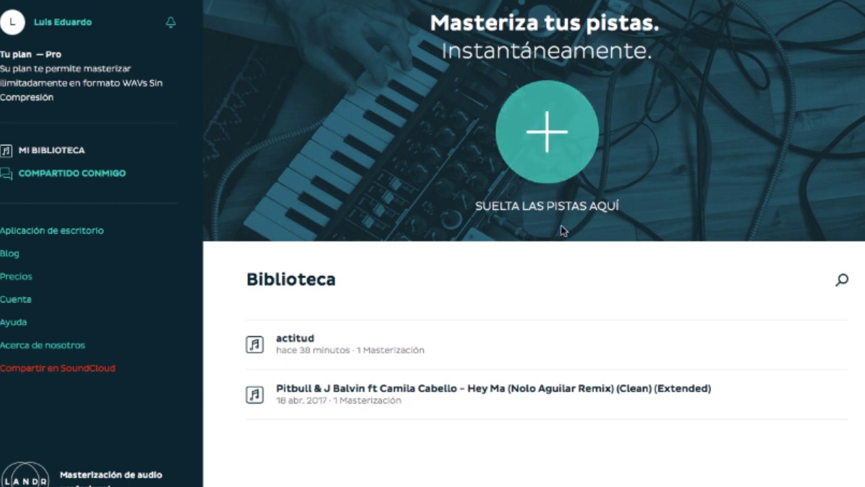
Step: Switch to LANDR and start choosing actitud.aif from Escritorio as a track to master, cancelling the selection
{"action": "left_click", "coordinate": [565, 152]}
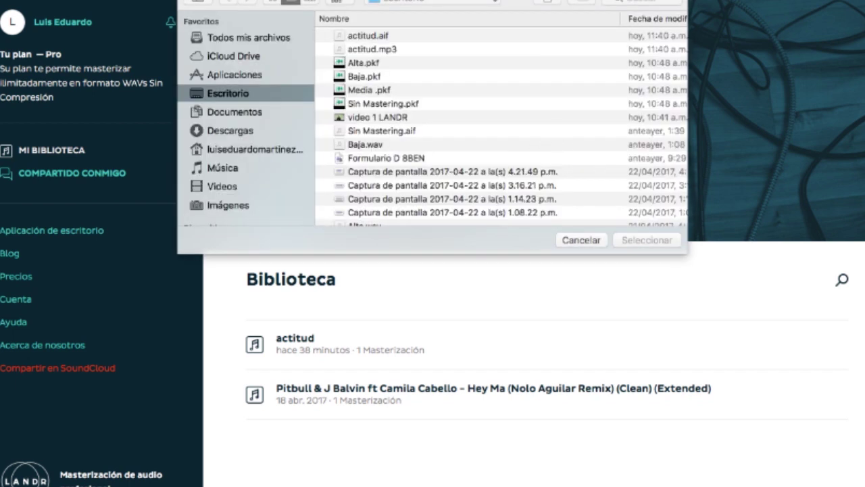
{"action": "left_click", "coordinate": [377, 38]}
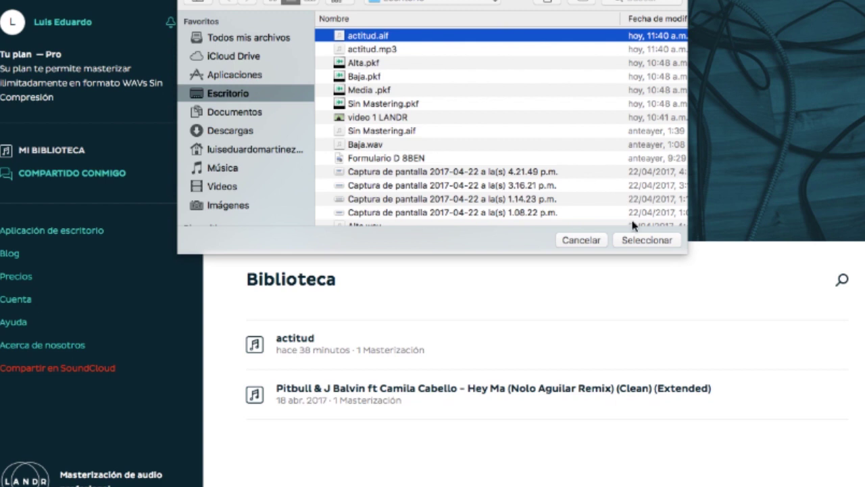
{"action": "left_click", "coordinate": [580, 241]}
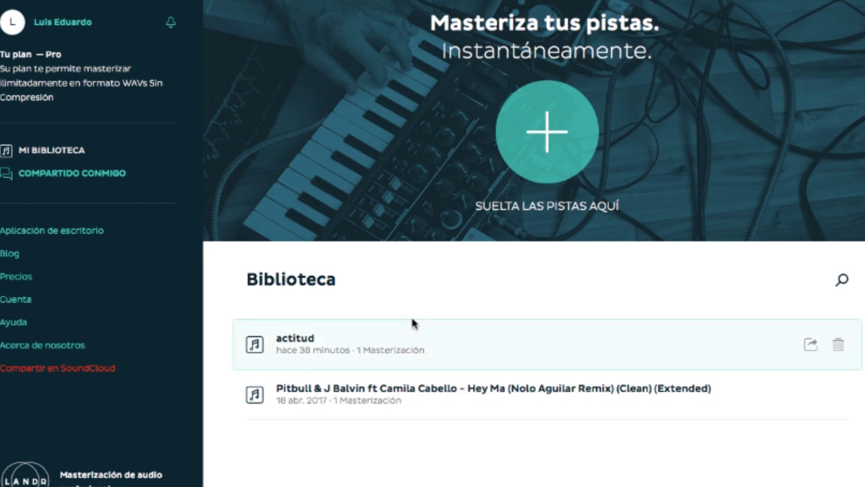
Step: Open the library track actitud and preview its mastering at the BAJA and MED intensity levels
{"action": "left_click", "coordinate": [471, 345]}
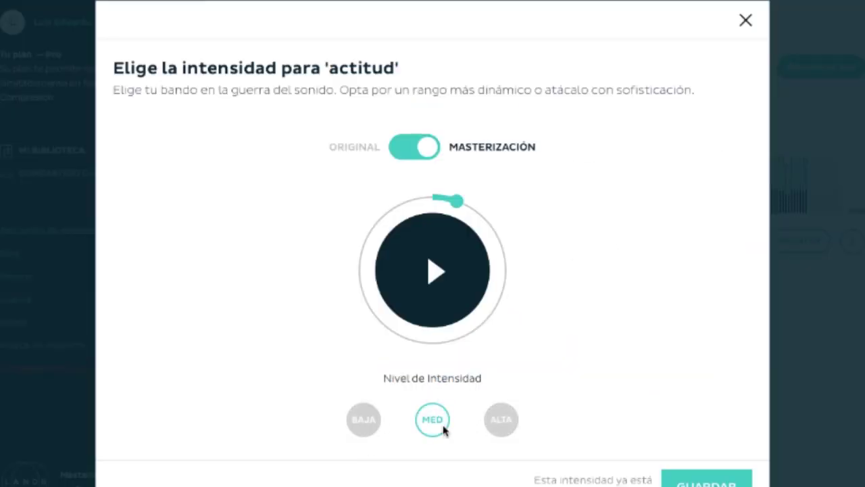
{"action": "left_click", "coordinate": [365, 421]}
{"action": "key", "text": "XF86AudioRaiseVolume"}
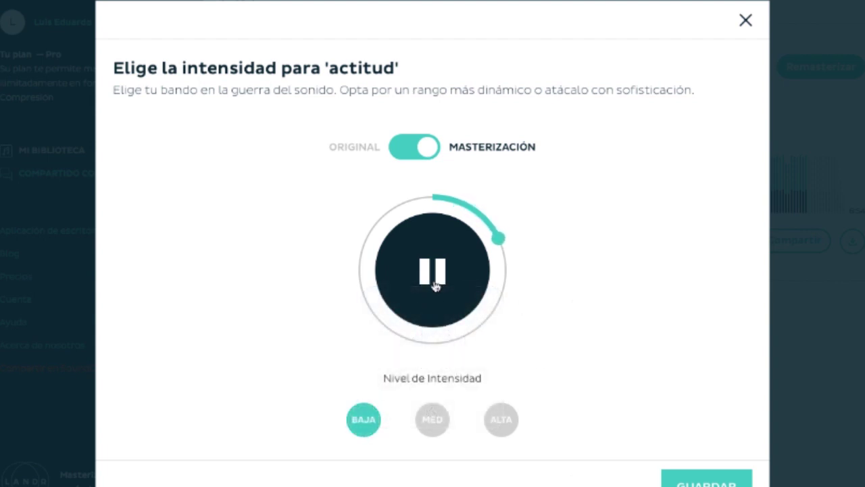
{"action": "left_click", "coordinate": [436, 285]}
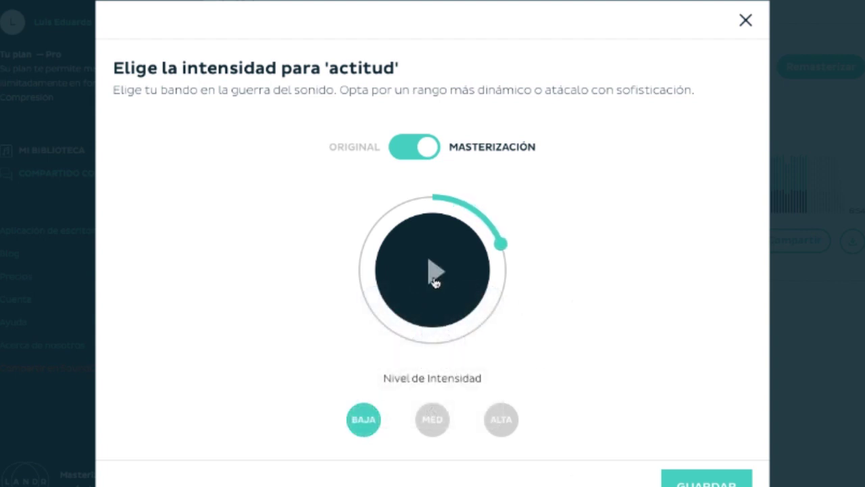
{"action": "left_click", "coordinate": [440, 423]}
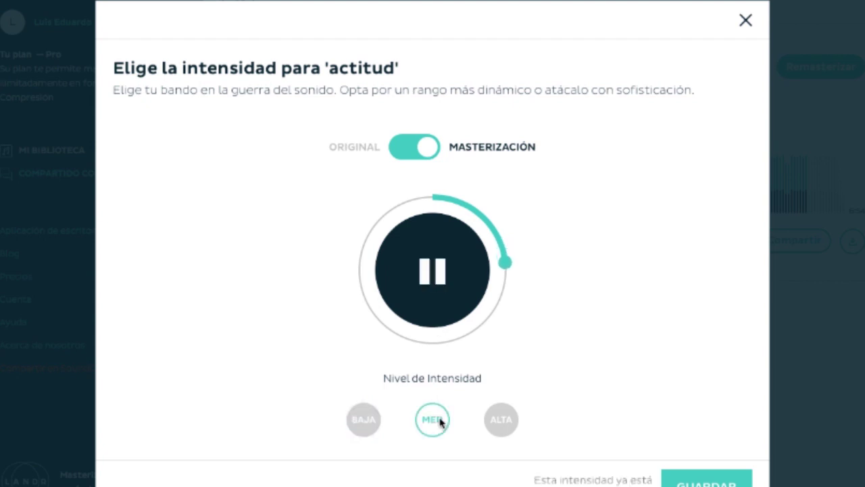
Step: Preview the mastering of actitud at the ALTA intensity level, then close the intensity chooser without saving
{"action": "left_click", "coordinate": [429, 274]}
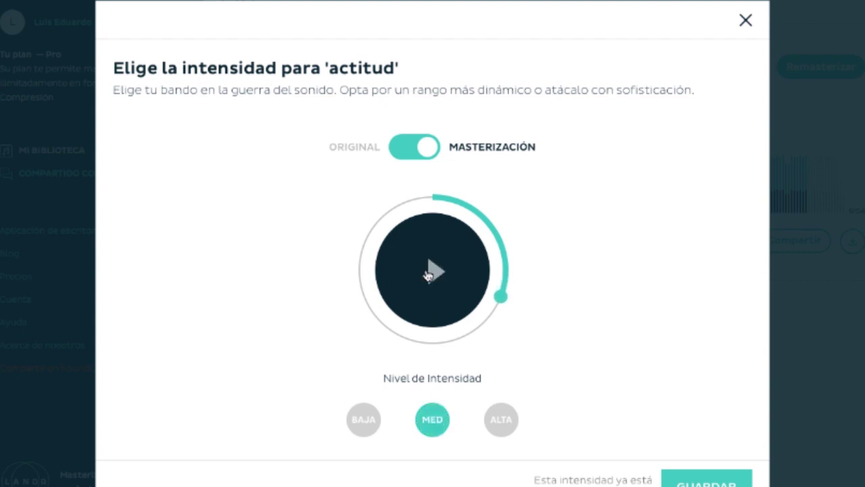
{"action": "left_click", "coordinate": [505, 424]}
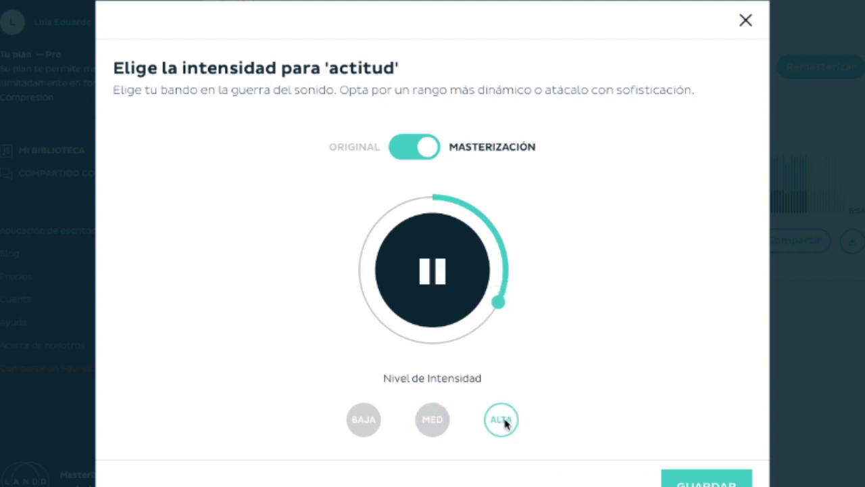
{"action": "left_click", "coordinate": [433, 276]}
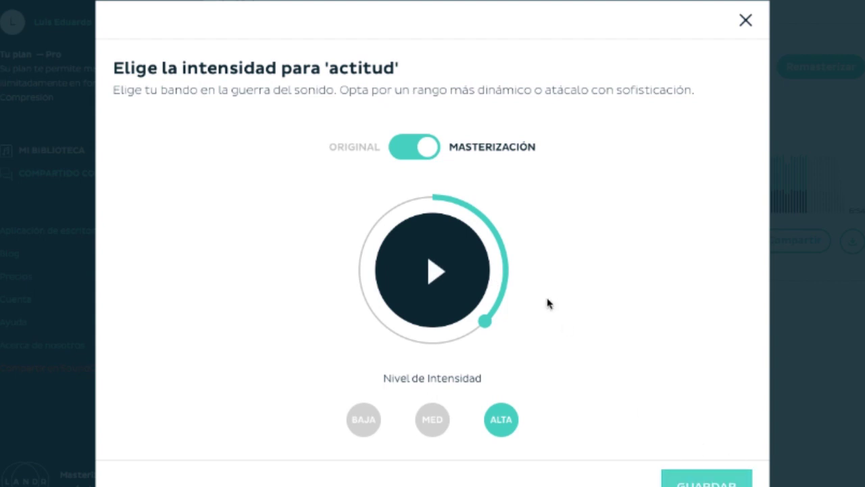
{"action": "left_click", "coordinate": [746, 21]}
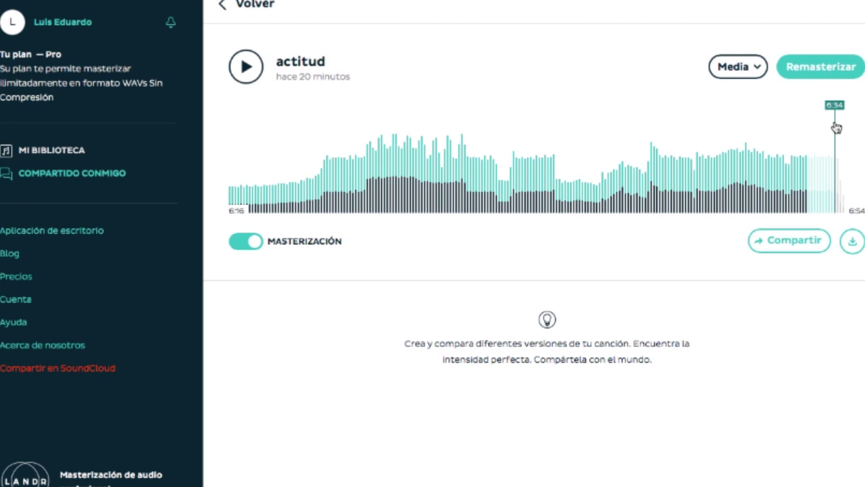
Step: Switch to the Adobe Audition session that holds the Sin Mastering, Baja, Media and Alta versions of the song
{"action": "key", "text": "ctrl+Up"}
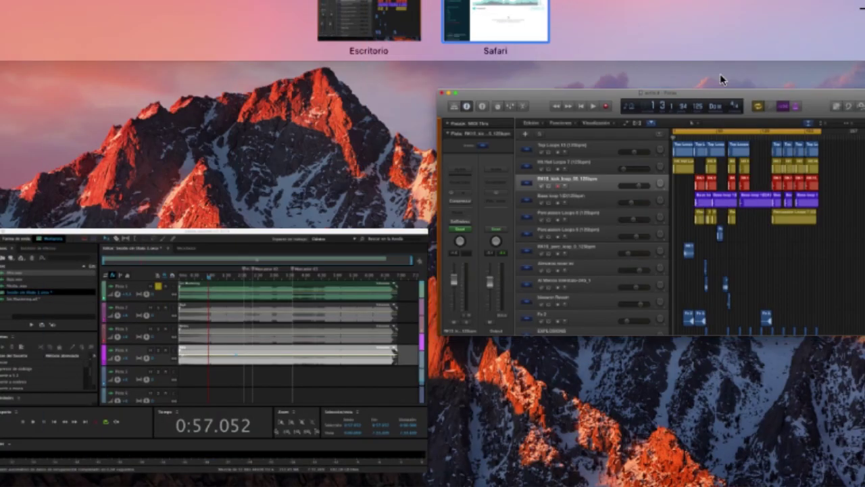
{"action": "left_click", "coordinate": [311, 321]}
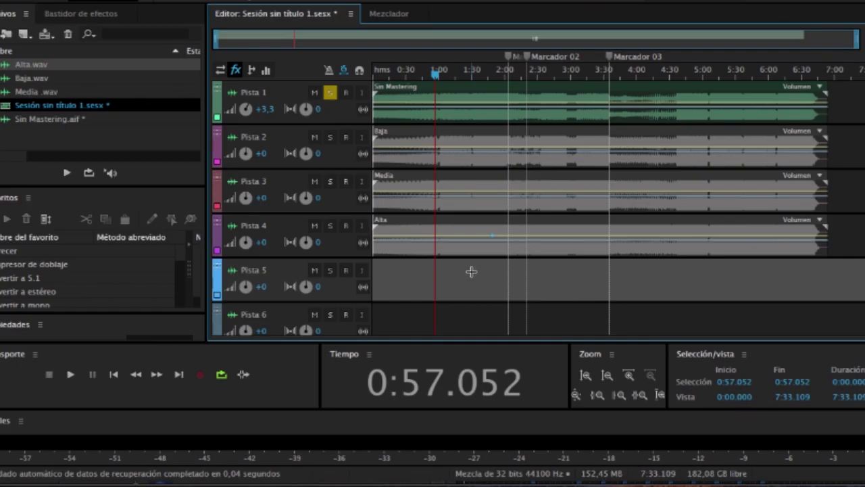
{"action": "scroll", "coordinate": [472, 271], "scroll_direction": "up", "scroll_amount": 3}
{"action": "scroll", "coordinate": [472, 271], "scroll_direction": "down", "scroll_amount": 3}
{"action": "left_click", "coordinate": [729, 470]}
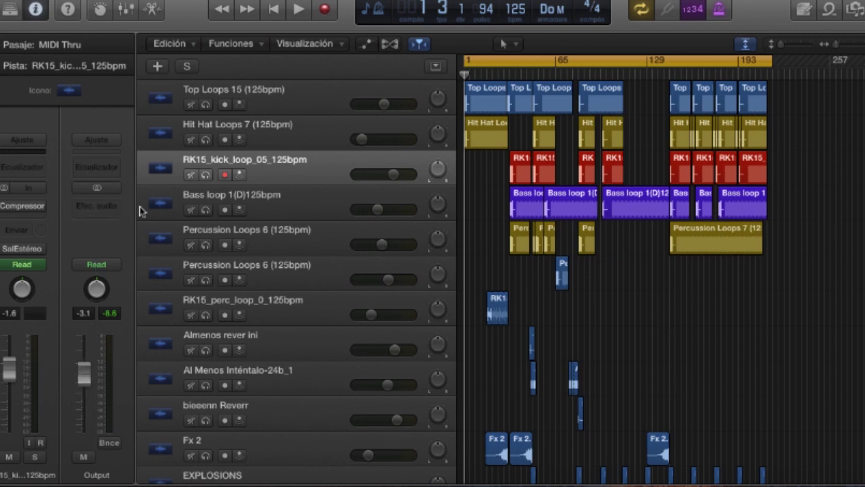
{"action": "key", "text": "ctrl+Up"}
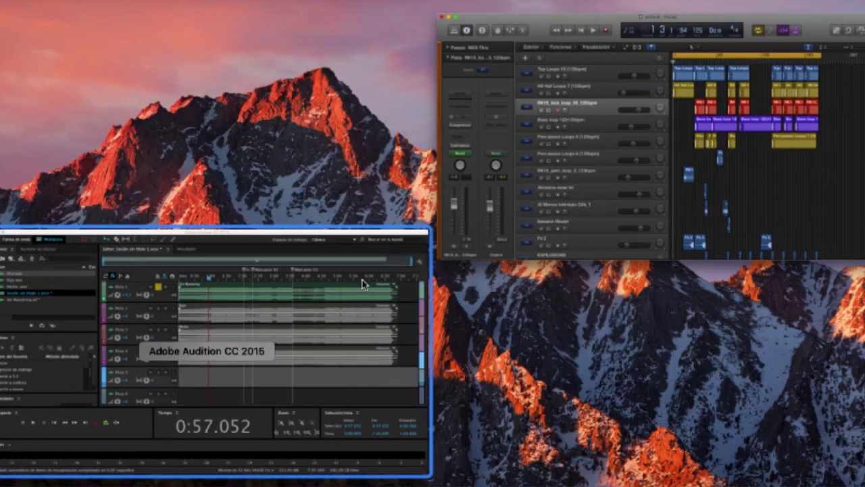
{"action": "left_click", "coordinate": [257, 245]}
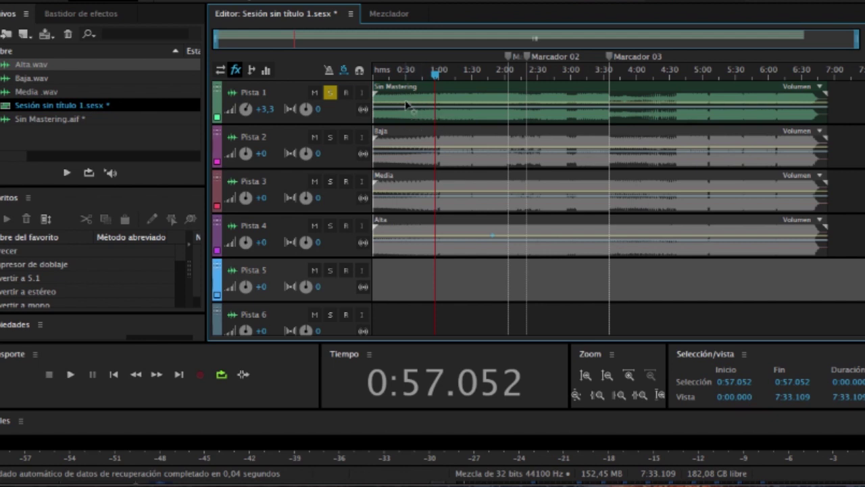
Step: Return the playhead to 0:00.000 and start playback with the Sin Mastering track soloed
{"action": "left_click", "coordinate": [383, 75]}
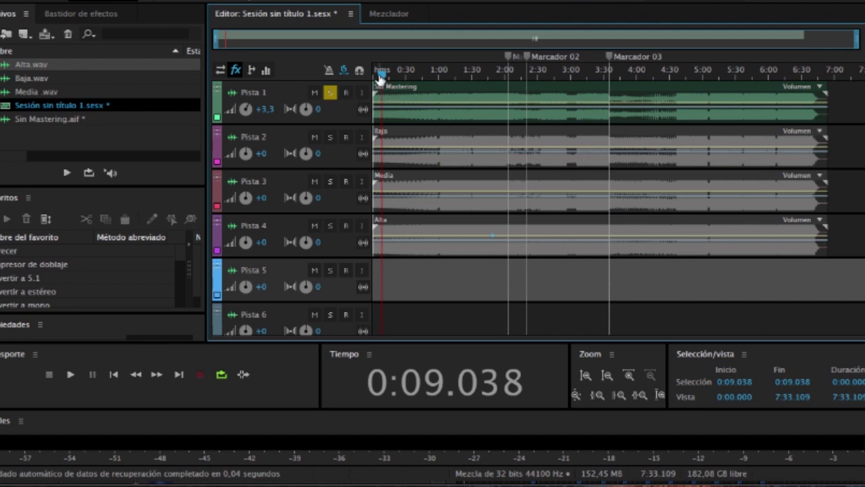
{"action": "left_click_drag", "start_coordinate": [377, 73], "coordinate": [371, 74]}
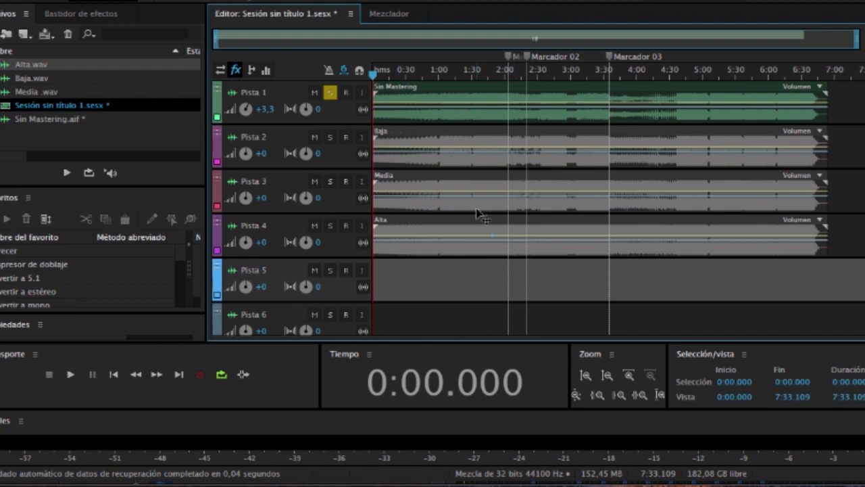
{"action": "key", "text": "space"}
{"action": "key", "text": "space"}
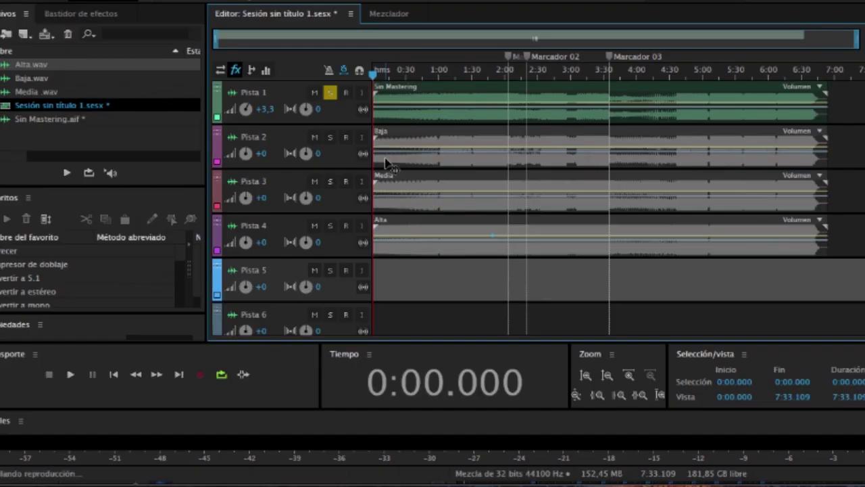
Step: Play through the song's opening with different versions soloed, comparing the Baja and Alta masters with the unmastered mix
{"action": "key", "text": "space"}
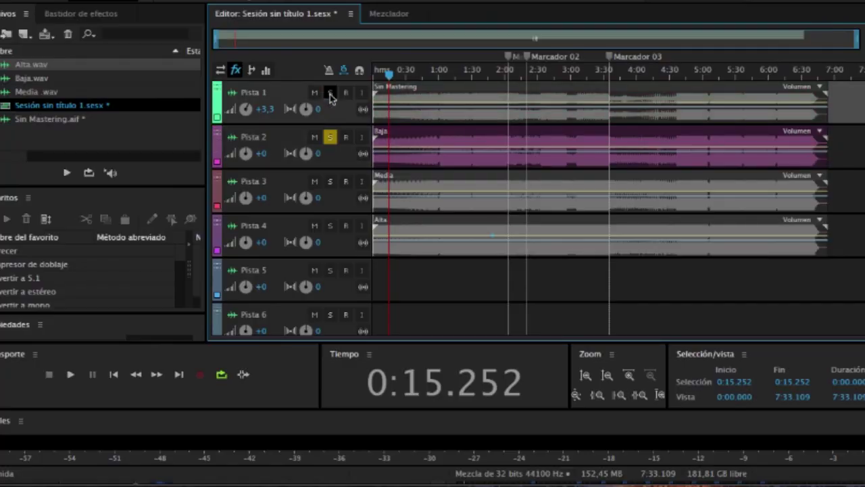
{"action": "key", "text": "space"}
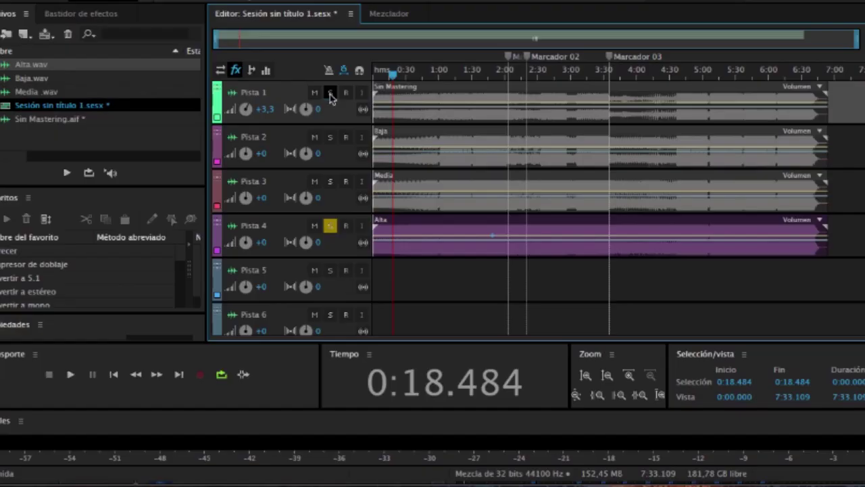
{"action": "key", "text": "space"}
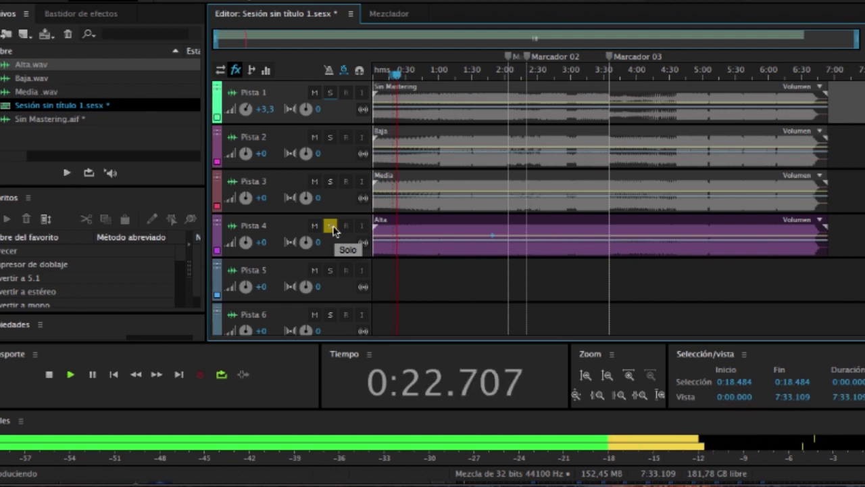
{"action": "key", "text": "space"}
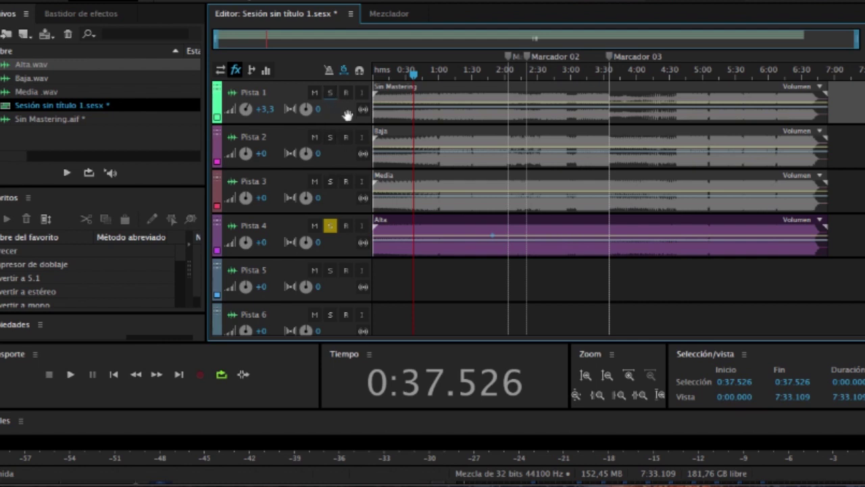
Step: Solo the Media track instead of Alta and play it from 0:37.526
{"action": "left_click", "coordinate": [330, 181]}
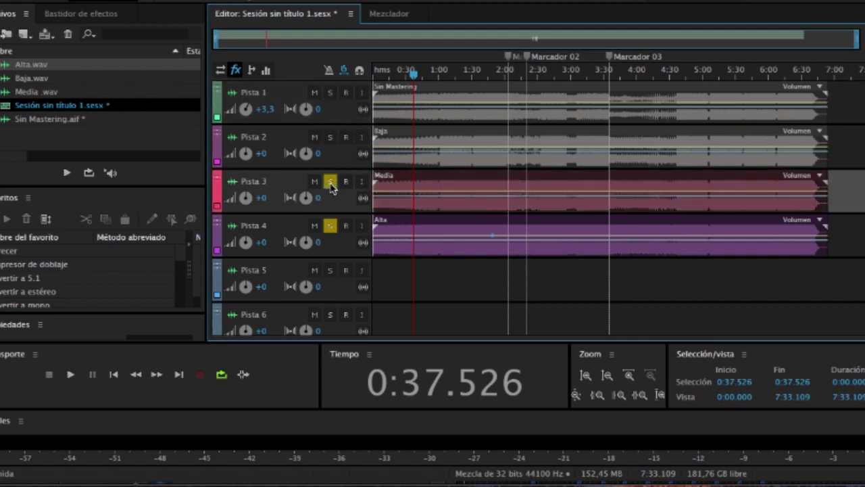
{"action": "left_click", "coordinate": [331, 225]}
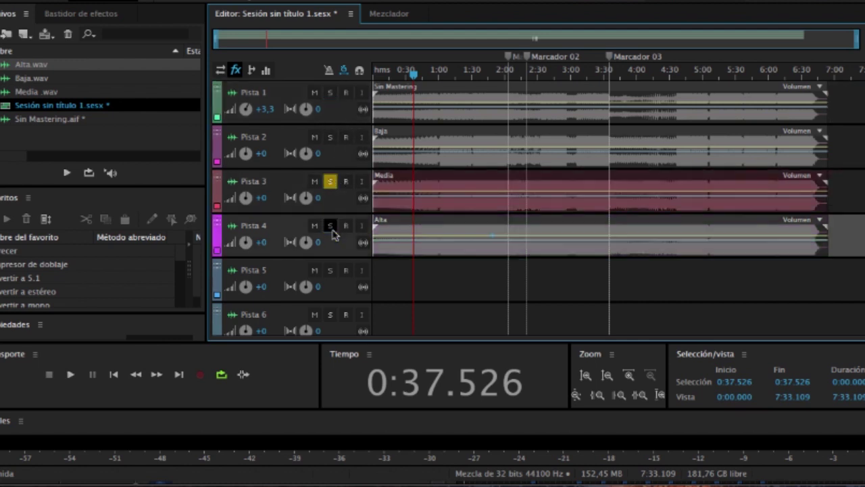
{"action": "left_click", "coordinate": [330, 93]}
{"action": "left_click", "coordinate": [330, 92]}
{"action": "key", "text": "space"}
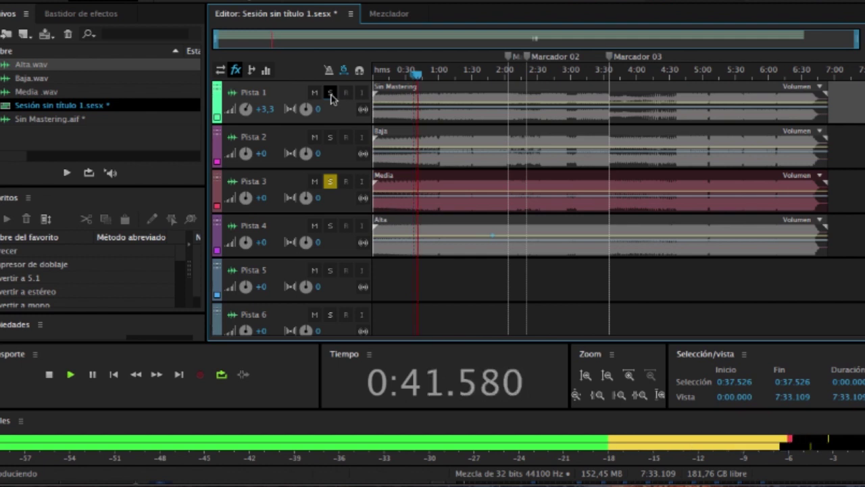
{"action": "key", "text": "space"}
Step: Solo Sin Mastering in place of Media and play a short passage from 0:42.003
{"action": "left_click", "coordinate": [330, 93]}
{"action": "left_click", "coordinate": [330, 182]}
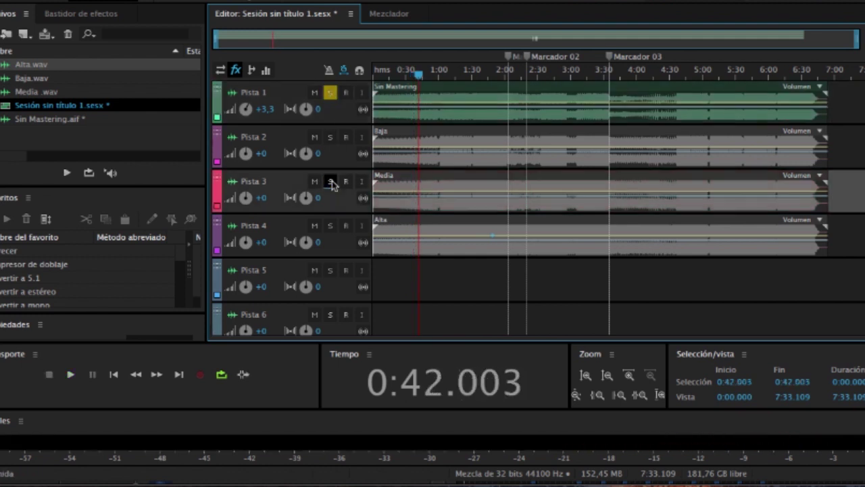
{"action": "key", "text": "space"}
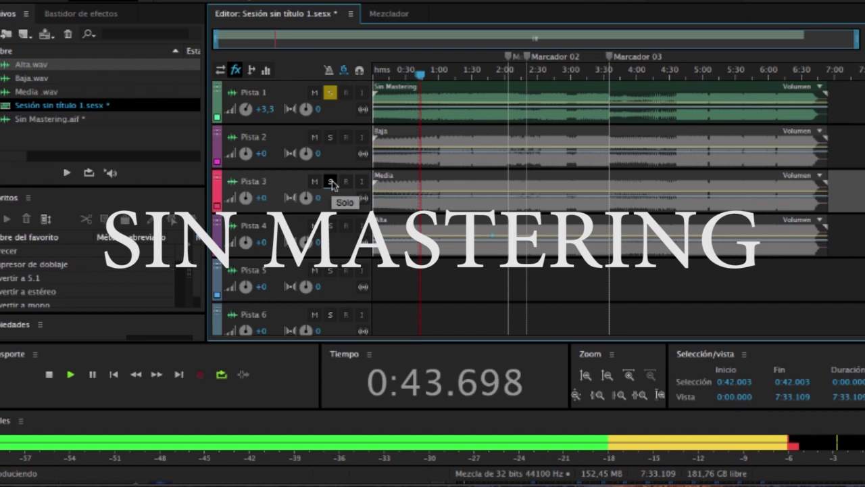
{"action": "key", "text": "space"}
Step: Solo the Media track in place of Sin Mastering and continue playback from 0:44.415
{"action": "left_click", "coordinate": [331, 182]}
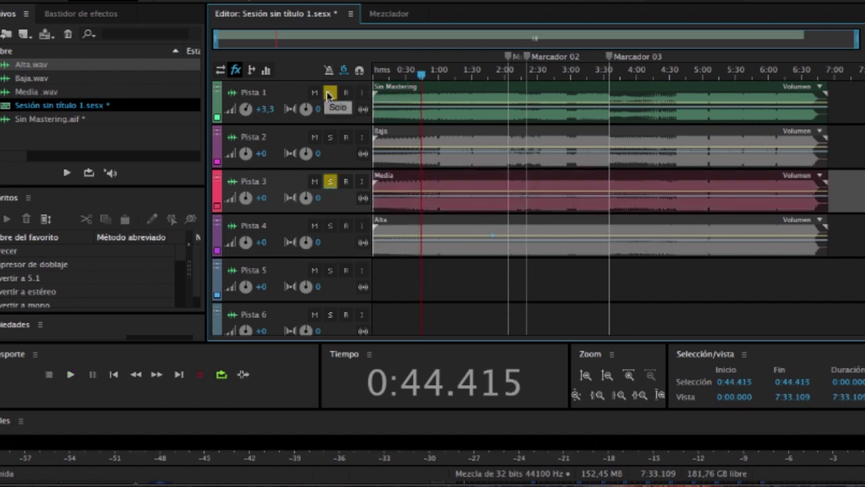
{"action": "left_click", "coordinate": [329, 93]}
{"action": "key", "text": "space"}
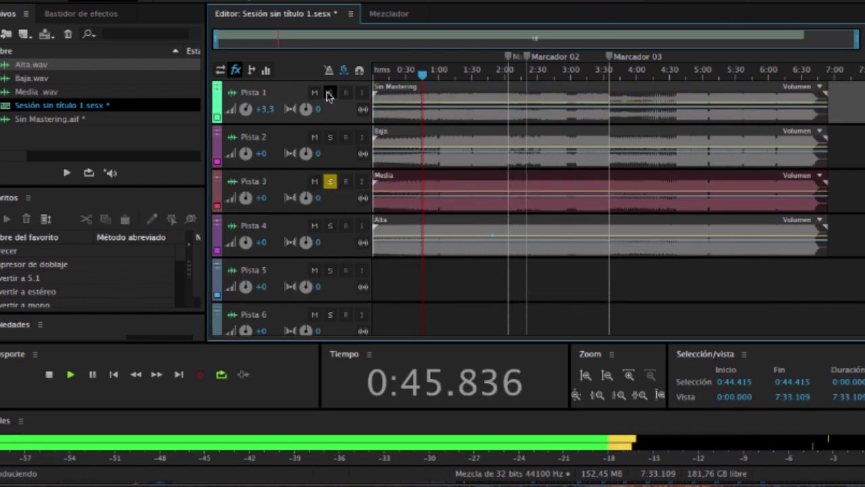
{"action": "key", "text": "space"}
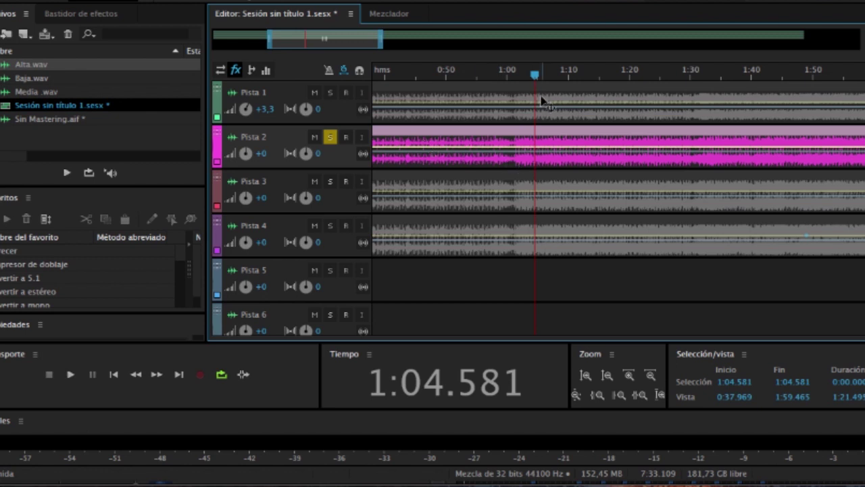
Step: Play the soloed Baja master from 1:01.700
{"action": "left_click", "coordinate": [518, 75]}
{"action": "key", "text": "space"}
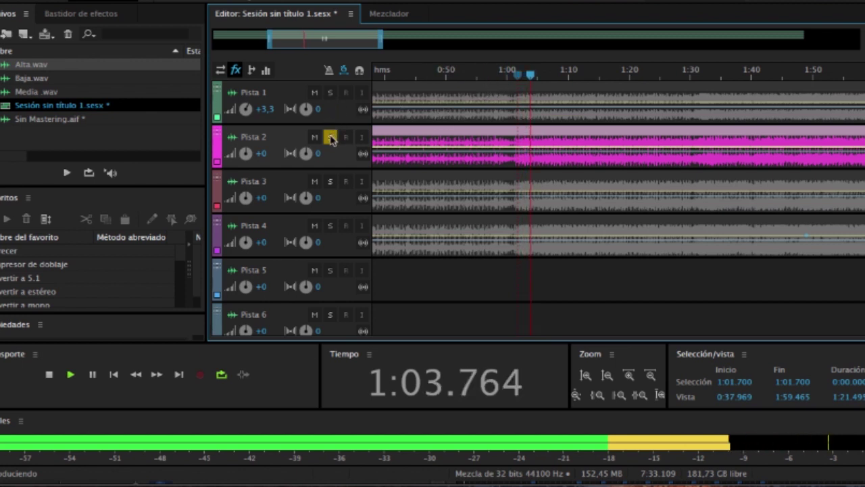
{"action": "key", "text": "space"}
Step: Solo Sin Mastering in place of Baja and replay the passage starting around 1:01 for comparison
{"action": "left_click", "coordinate": [329, 92]}
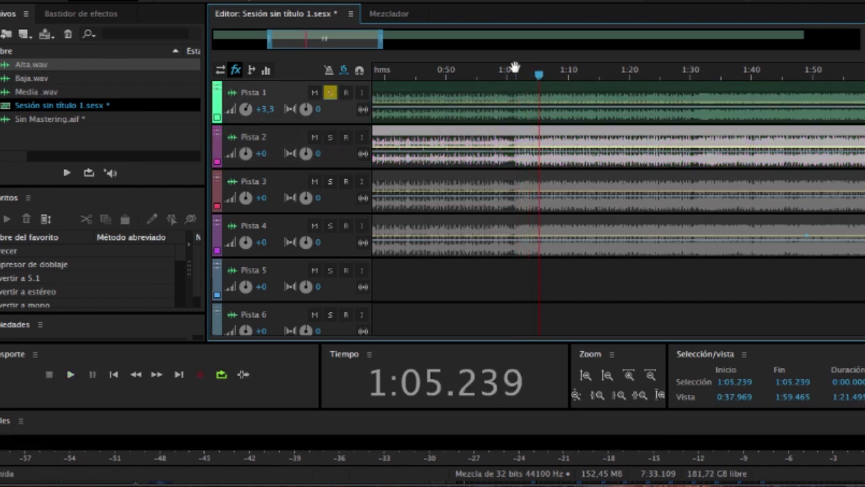
{"action": "left_click", "coordinate": [515, 76]}
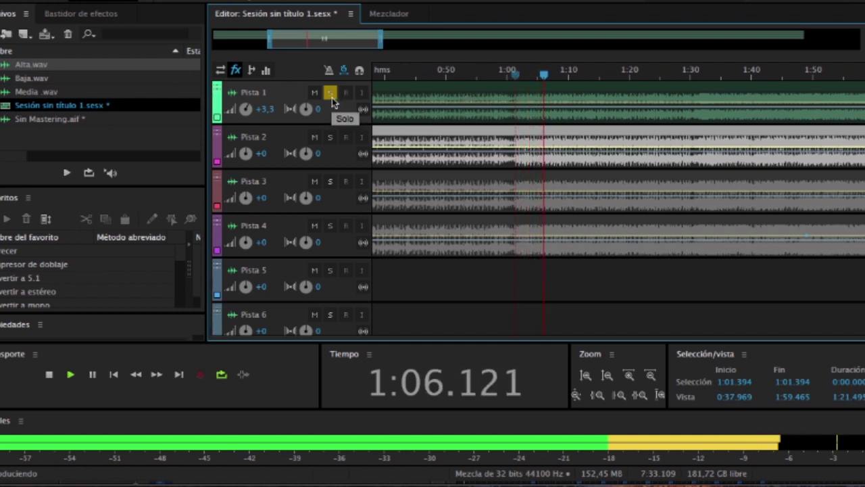
{"action": "key", "text": "space"}
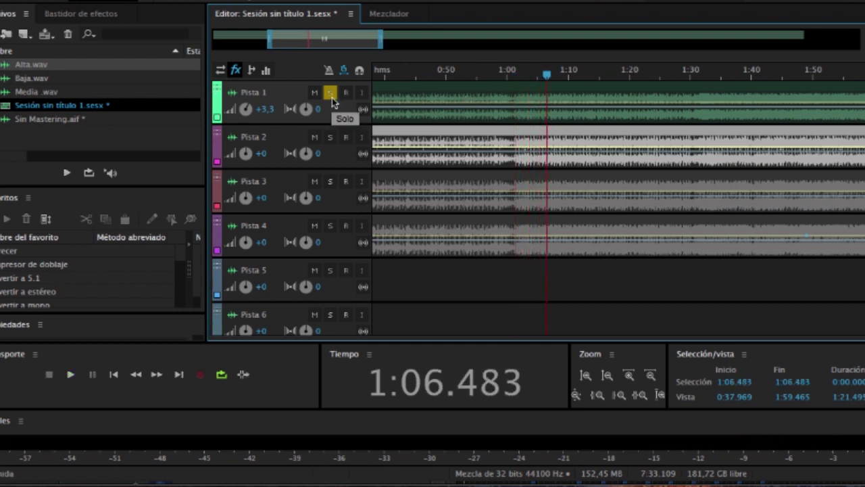
{"action": "left_click", "coordinate": [514, 75]}
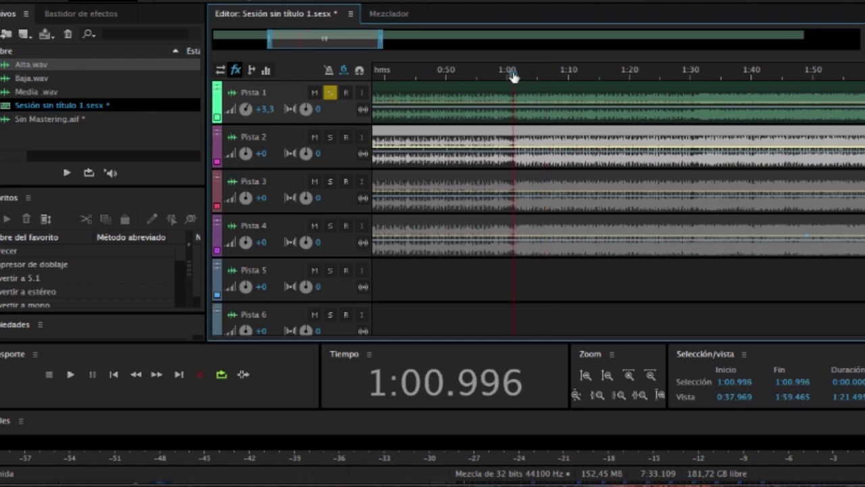
{"action": "key", "text": "space"}
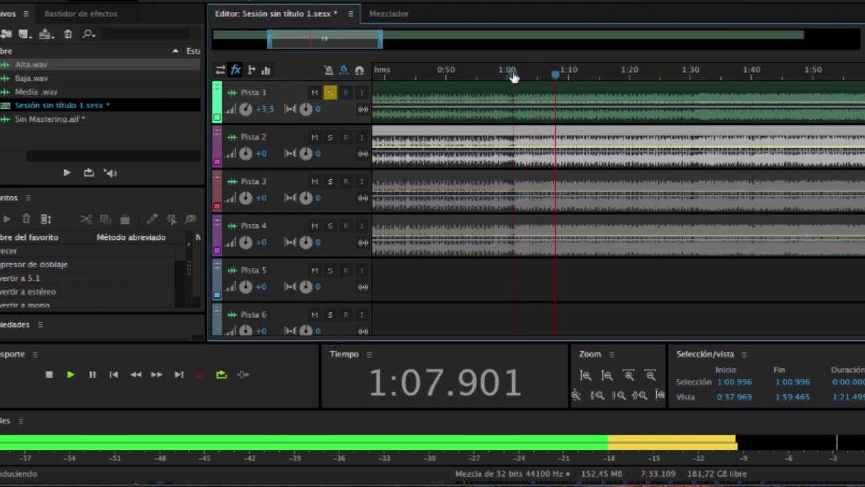
{"action": "key", "text": "space"}
Step: Solo Baja in place of Sin Mastering and play the same passage from 1:00.505
{"action": "left_click", "coordinate": [329, 93]}
{"action": "left_click", "coordinate": [329, 138]}
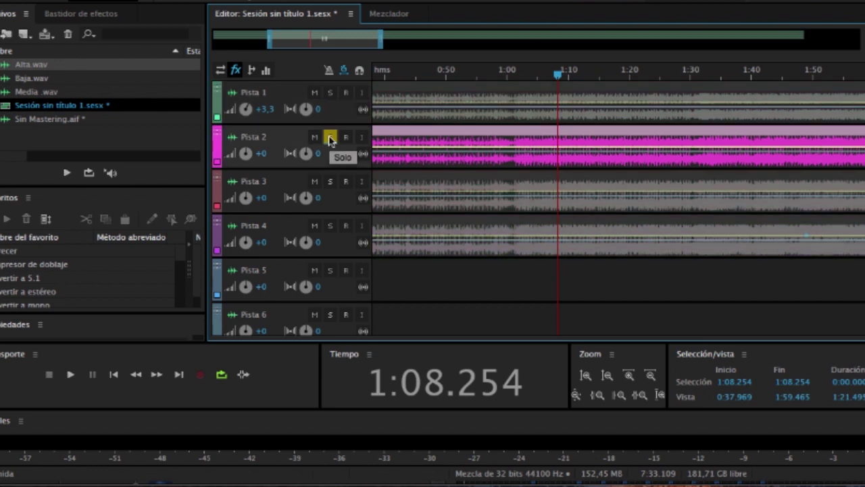
{"action": "left_click", "coordinate": [511, 75]}
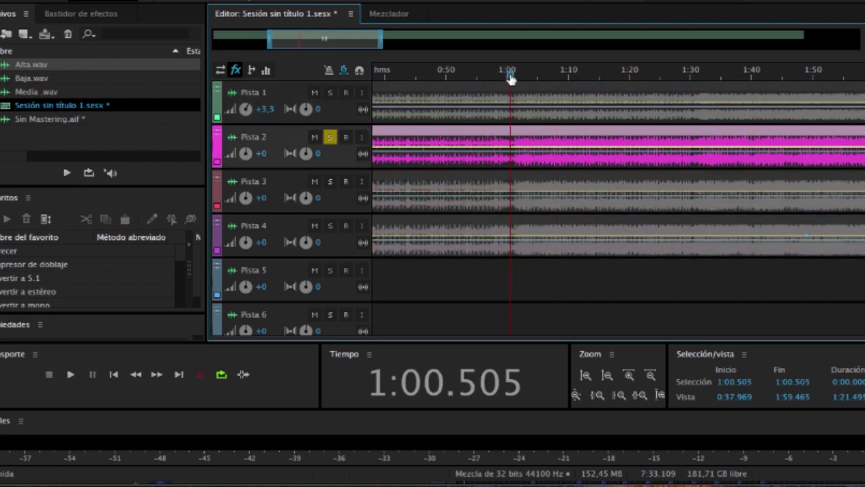
{"action": "key", "text": "space"}
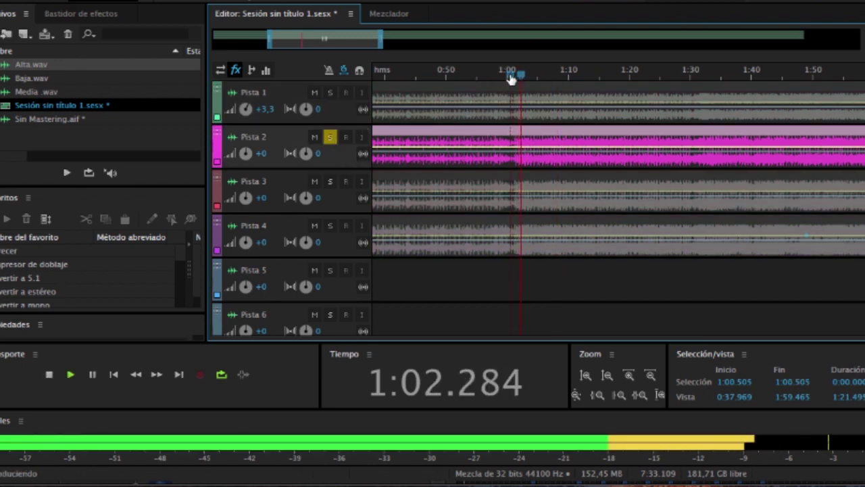
{"action": "key", "text": "space"}
Step: Solo Sin Mastering again instead of Baja and play on from 1:09.638
{"action": "left_click", "coordinate": [329, 138]}
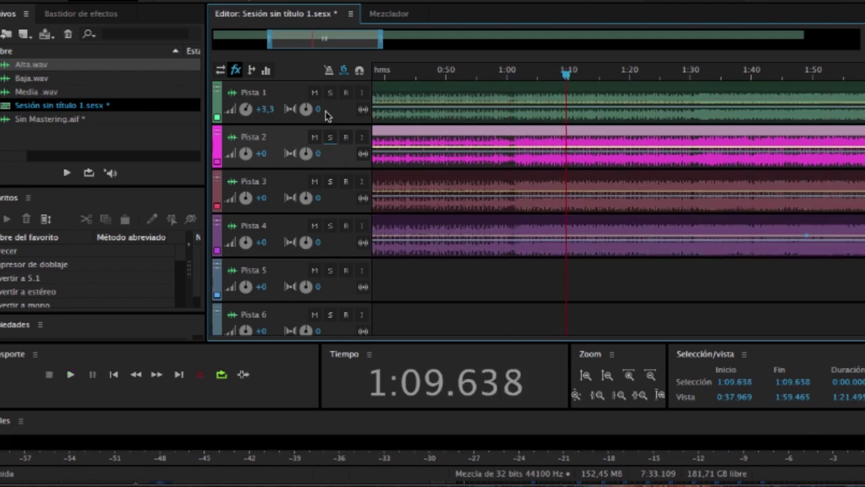
{"action": "left_click", "coordinate": [330, 94]}
{"action": "key", "text": "space"}
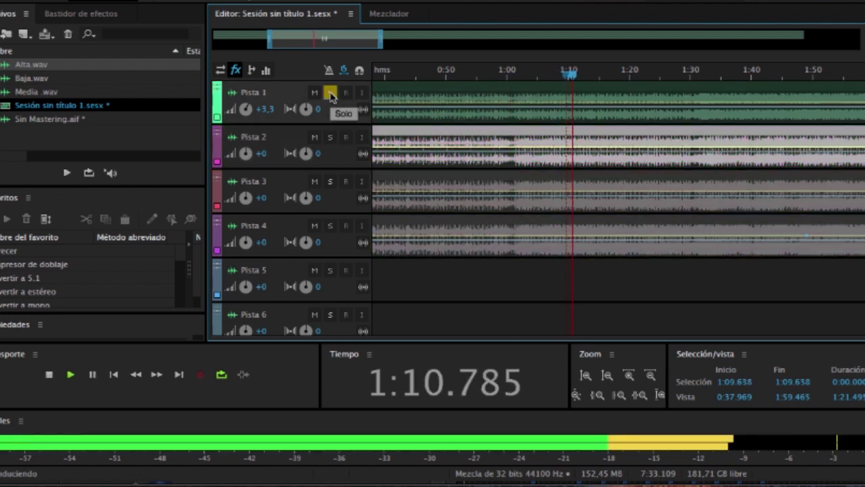
Step: Stop playback, solo Media in place of Sin Mastering, and play the passage from 1:01.653
{"action": "key", "text": "space"}
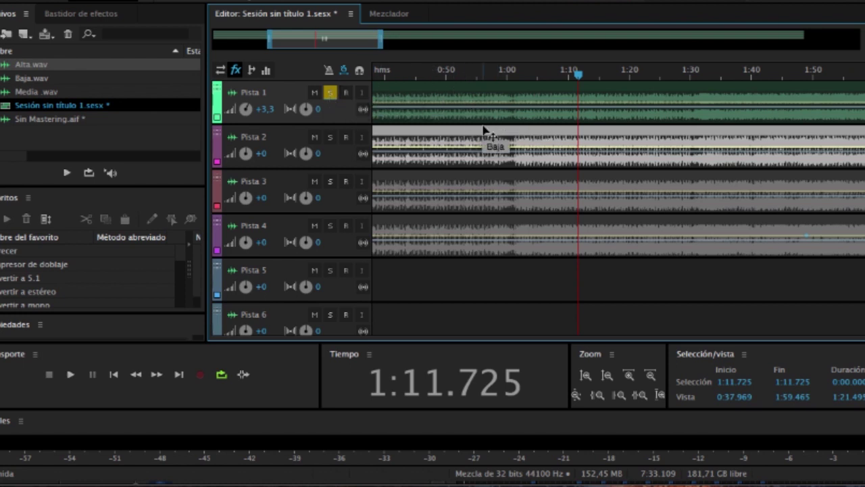
{"action": "left_click", "coordinate": [331, 137]}
{"action": "left_click", "coordinate": [330, 138]}
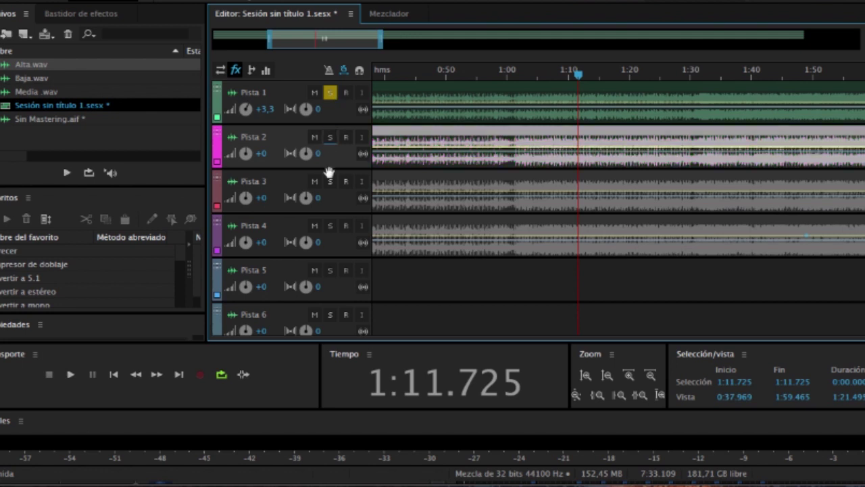
{"action": "left_click", "coordinate": [330, 181]}
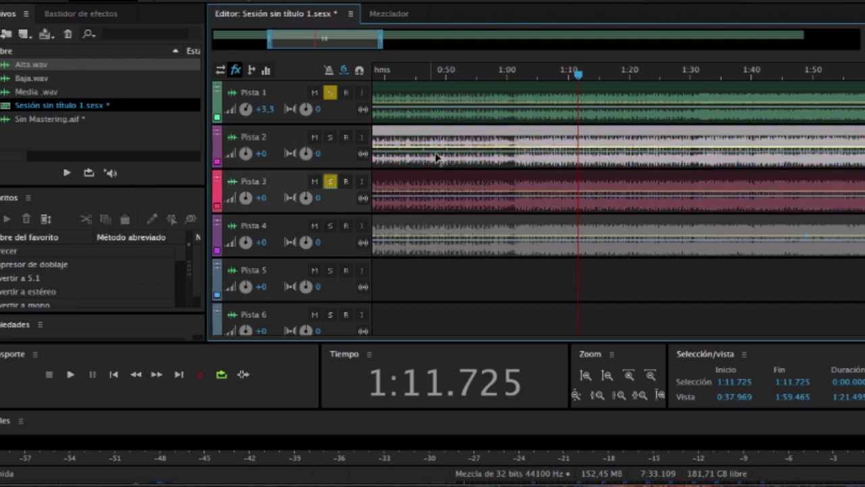
{"action": "left_click", "coordinate": [518, 73]}
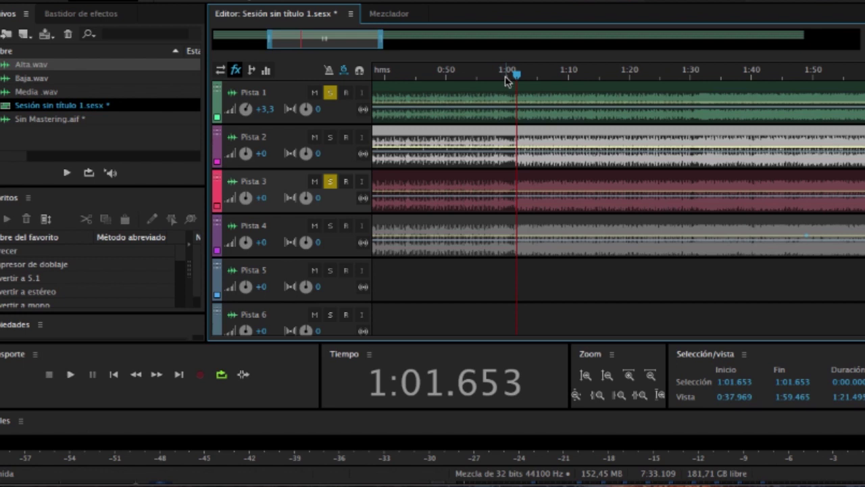
{"action": "left_click", "coordinate": [331, 94]}
{"action": "key", "text": "space"}
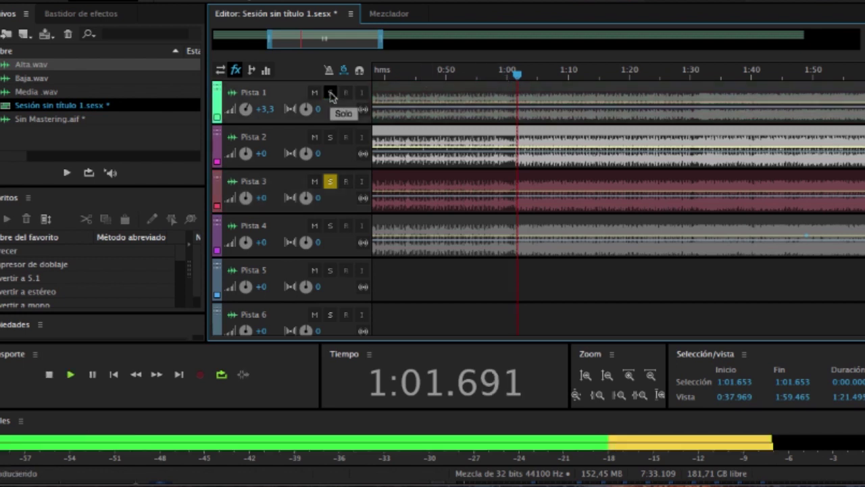
{"action": "key", "text": "space"}
Step: Solo Sin Mastering in place of Media and play the passage from 1:01.279 for comparison
{"action": "left_click", "coordinate": [329, 183]}
{"action": "left_click", "coordinate": [330, 94]}
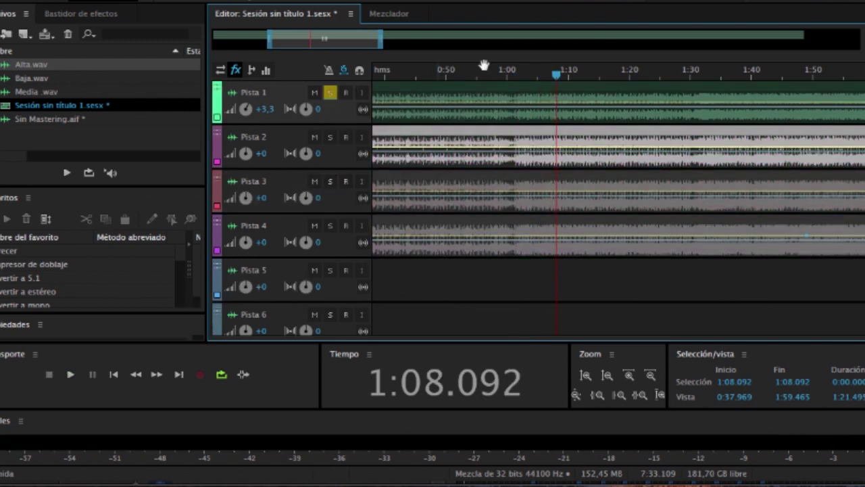
{"action": "left_click", "coordinate": [515, 77]}
{"action": "key", "text": "space"}
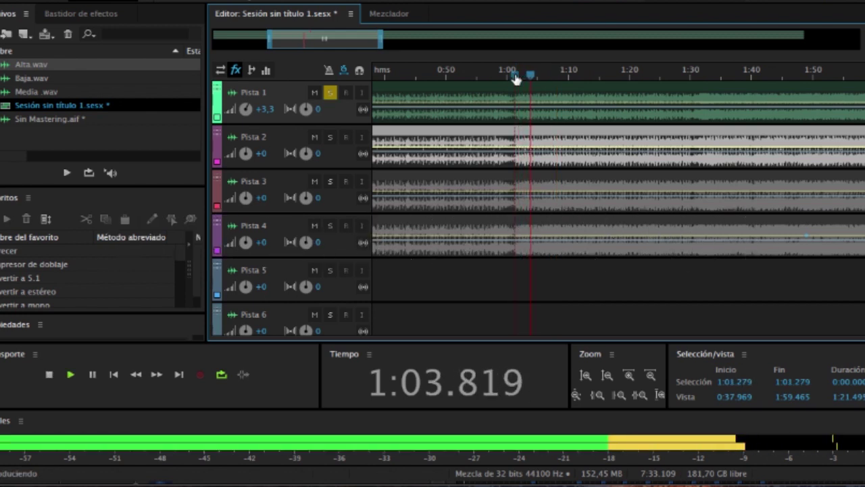
{"action": "key", "text": "space"}
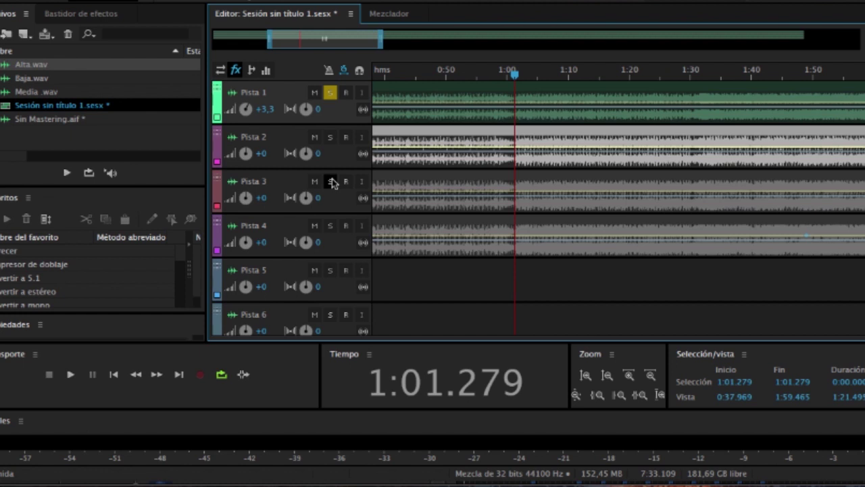
Step: Switch the solo from Sin Mastering back to Media and play the same passage from 1:01.279
{"action": "left_click", "coordinate": [331, 182]}
{"action": "left_click", "coordinate": [331, 94]}
{"action": "key", "text": "space"}
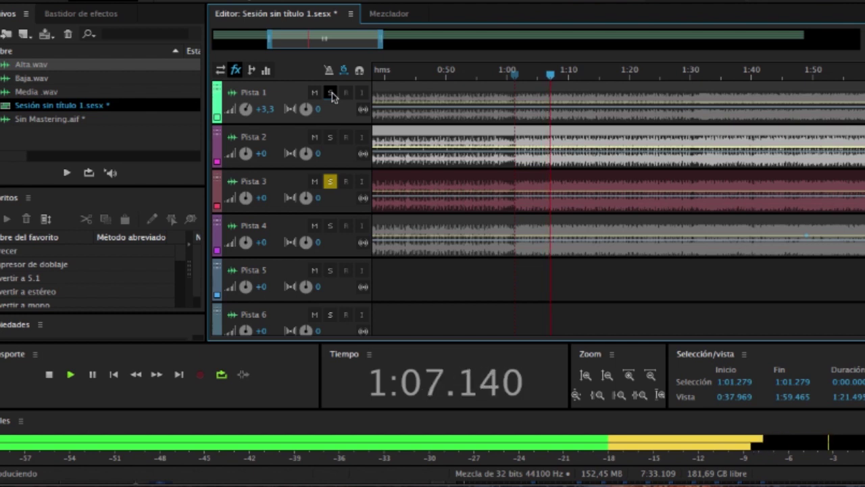
{"action": "key", "text": "space"}
Step: Solo Alta in place of Media and play the passage from 1:01.117
{"action": "left_click", "coordinate": [330, 225]}
{"action": "left_click", "coordinate": [513, 77]}
{"action": "key", "text": "space"}
{"action": "left_click", "coordinate": [330, 181]}
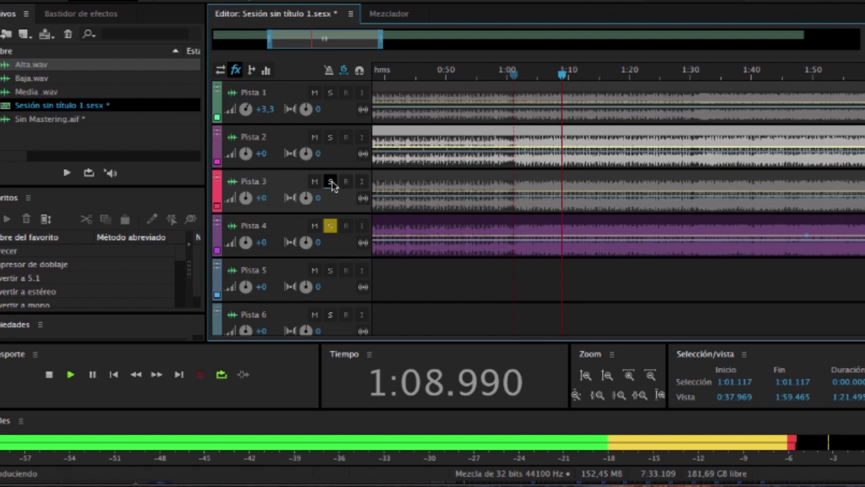
{"action": "key", "text": "space"}
Step: Solo Media in place of Alta and replay the passage from 1:00.760, 1:01.311 and 1:00.721
{"action": "left_click", "coordinate": [331, 182]}
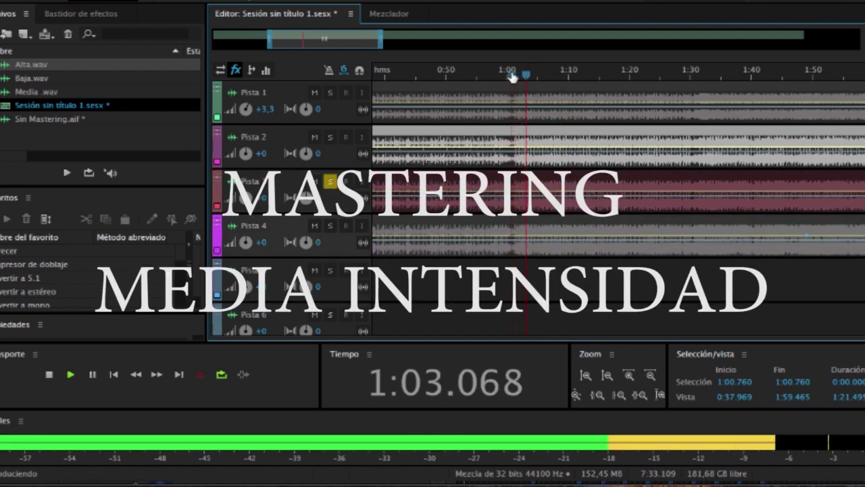
{"action": "key", "text": "space"}
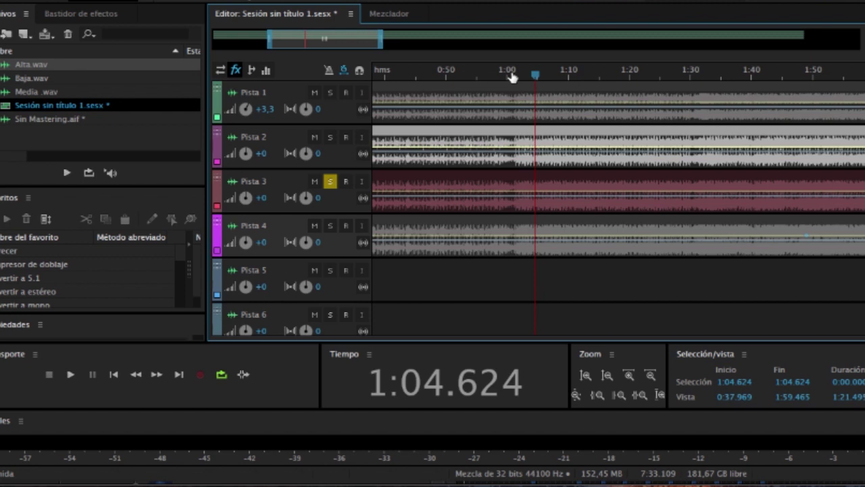
{"action": "left_click", "coordinate": [516, 80]}
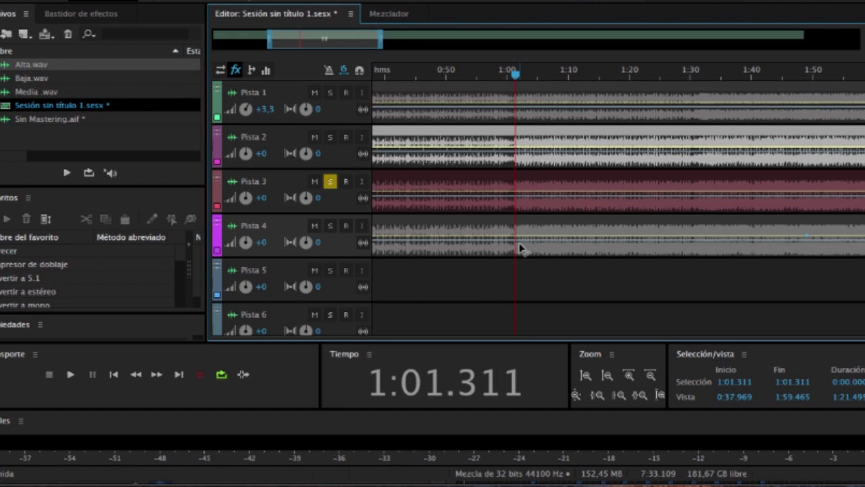
{"action": "key", "text": "space"}
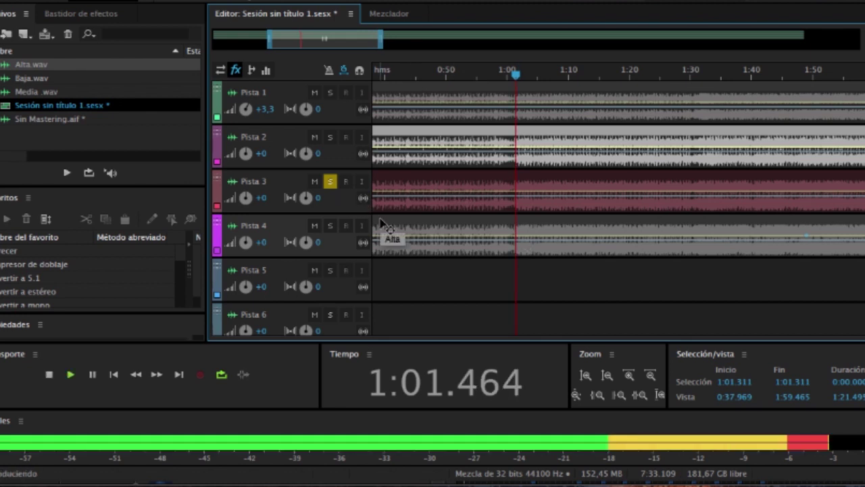
{"action": "key", "text": "space"}
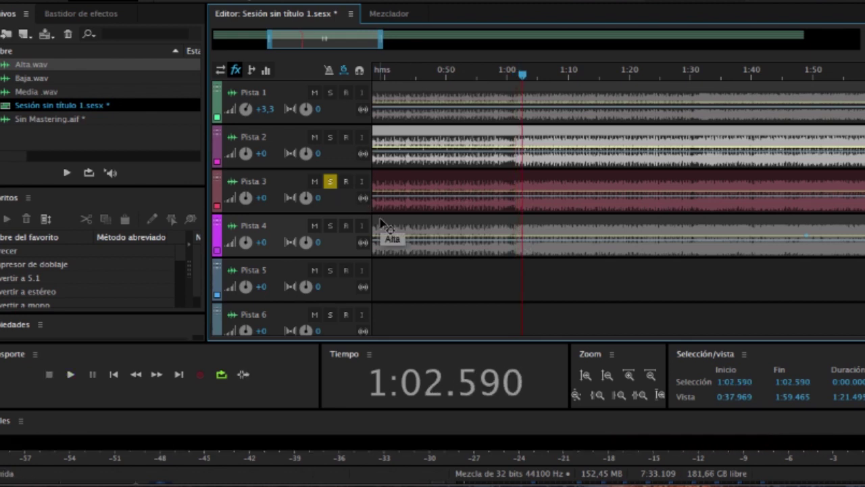
{"action": "left_click", "coordinate": [511, 78]}
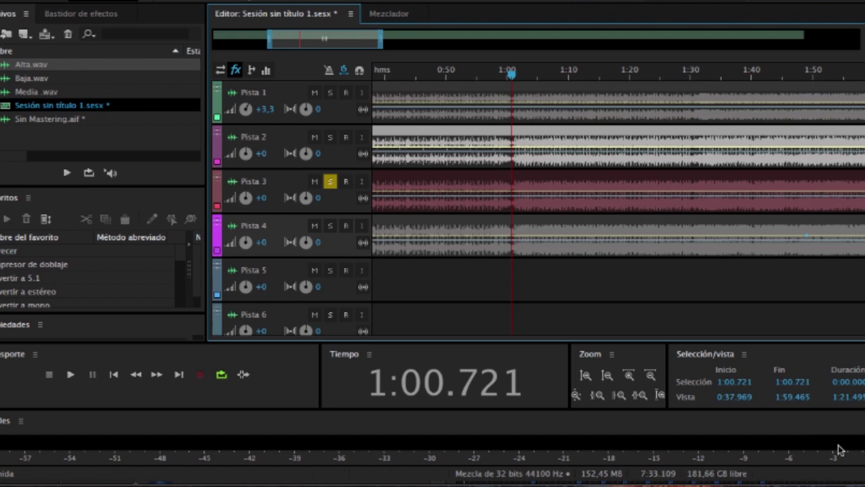
{"action": "key", "text": "space"}
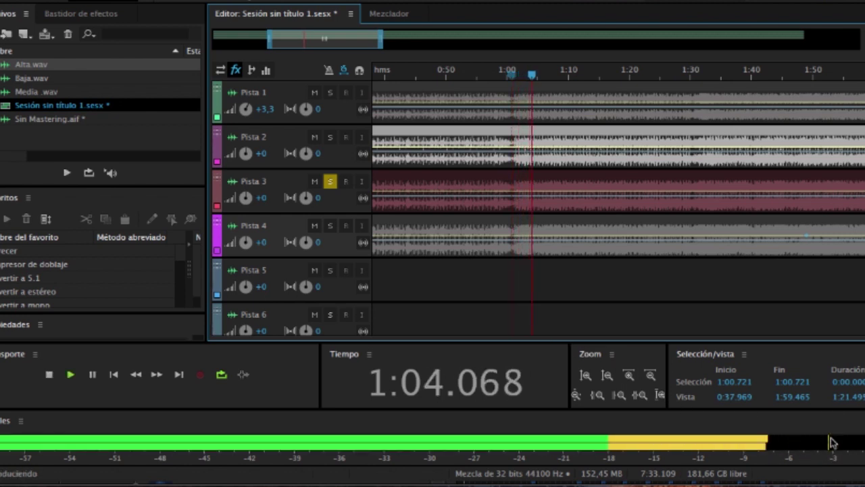
{"action": "key", "text": "space"}
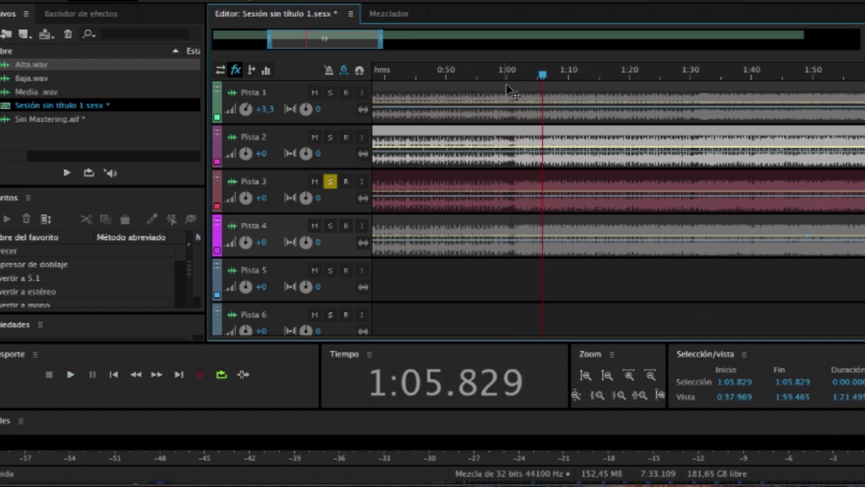
Step: Solo Alta again instead of Media and play the passage from 1:00.916
{"action": "left_click", "coordinate": [513, 75]}
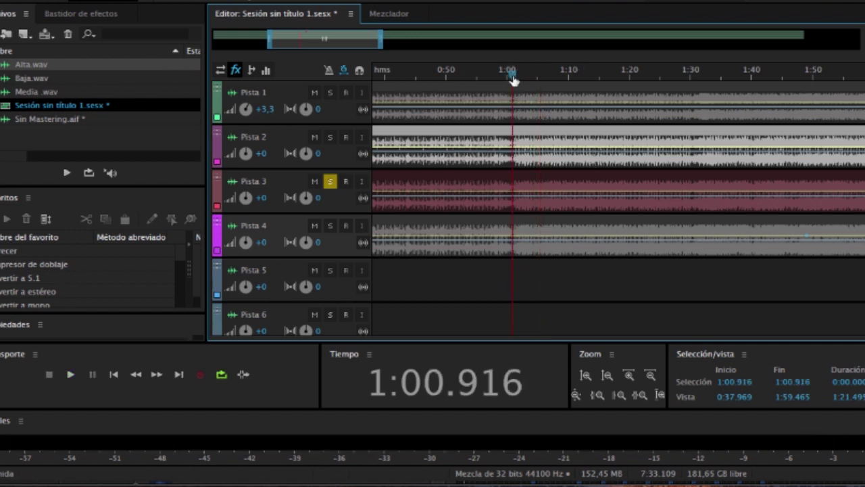
{"action": "left_click", "coordinate": [330, 226]}
{"action": "left_click", "coordinate": [331, 181]}
{"action": "key", "text": "space"}
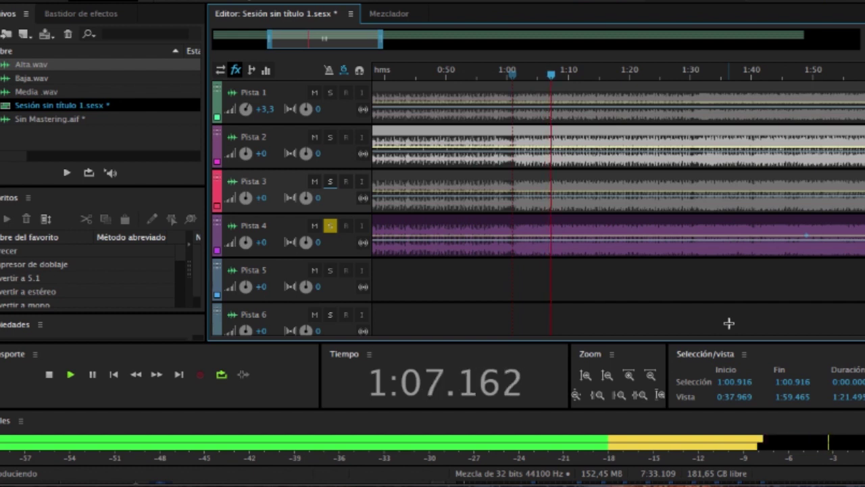
{"action": "key", "text": "space"}
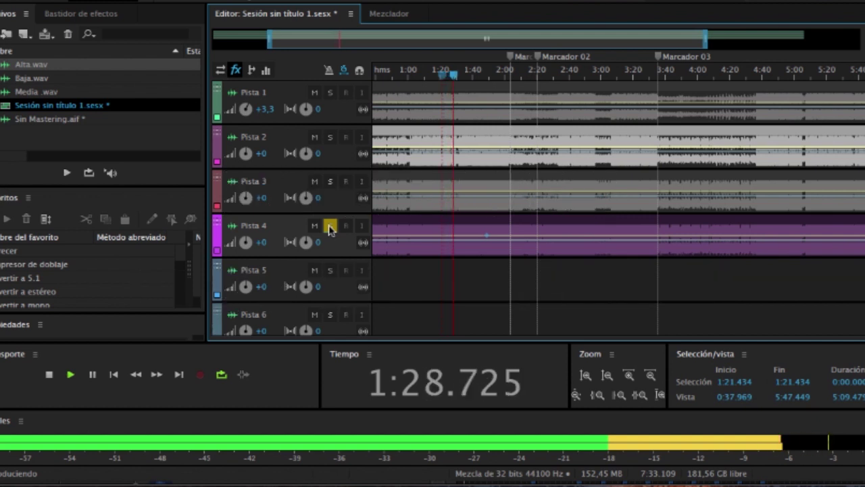
Step: Compare the masters by playing Media soloed from 1:33.968 and Baja soloed from 1:39.561
{"action": "left_click", "coordinate": [330, 181]}
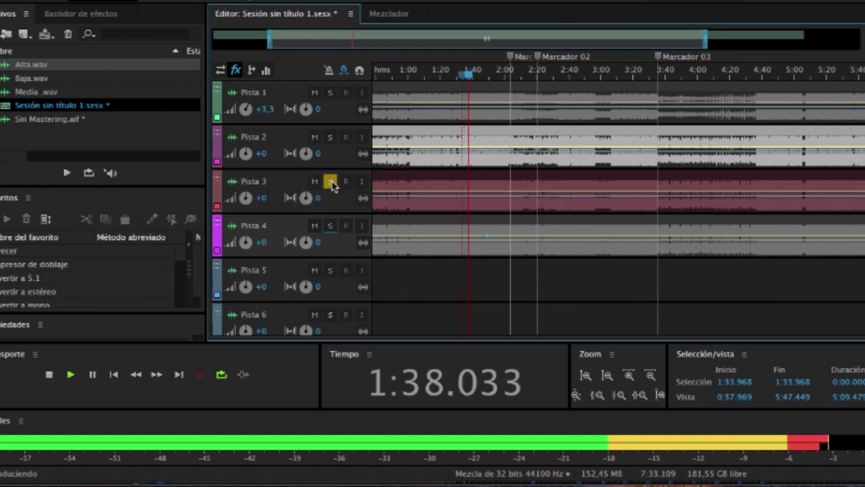
{"action": "left_click", "coordinate": [331, 184]}
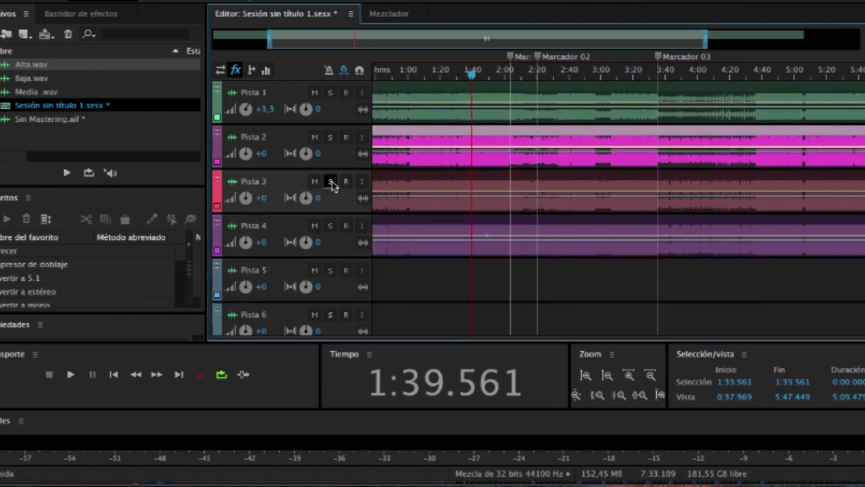
{"action": "left_click", "coordinate": [330, 138]}
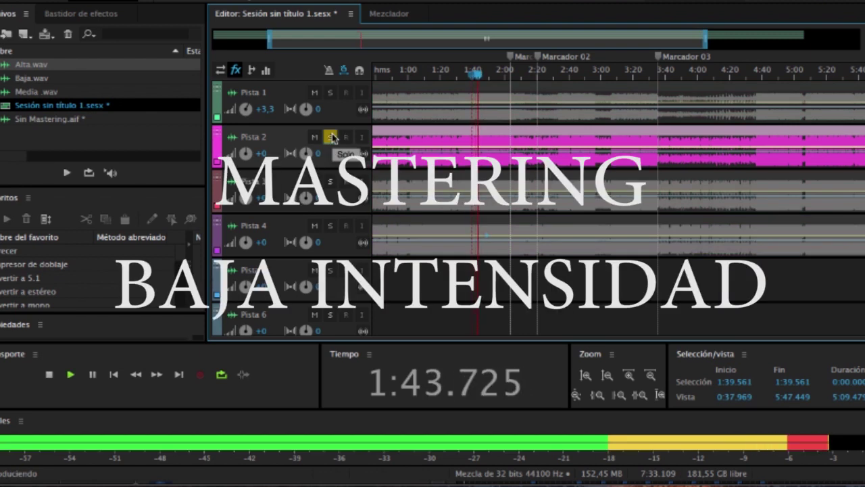
Step: Compare Sin Mastering soloed from 1:44.477 with Baja soloed from 1:47.314
{"action": "left_click", "coordinate": [331, 92]}
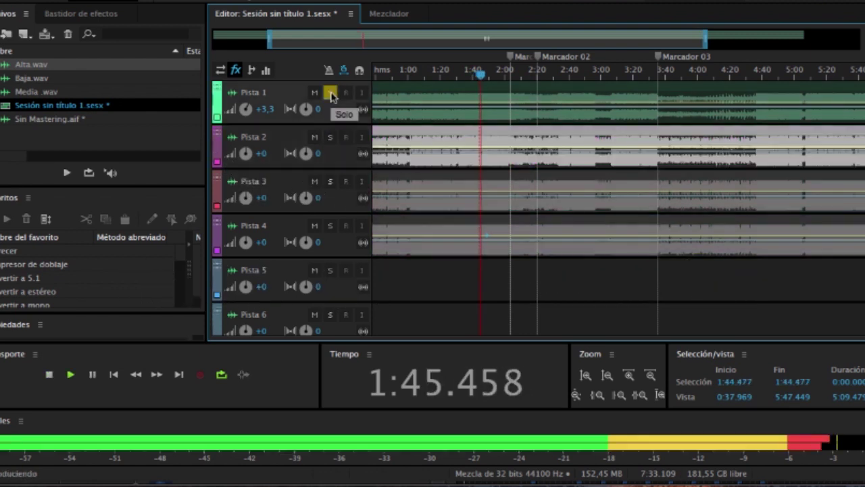
{"action": "key", "text": "space"}
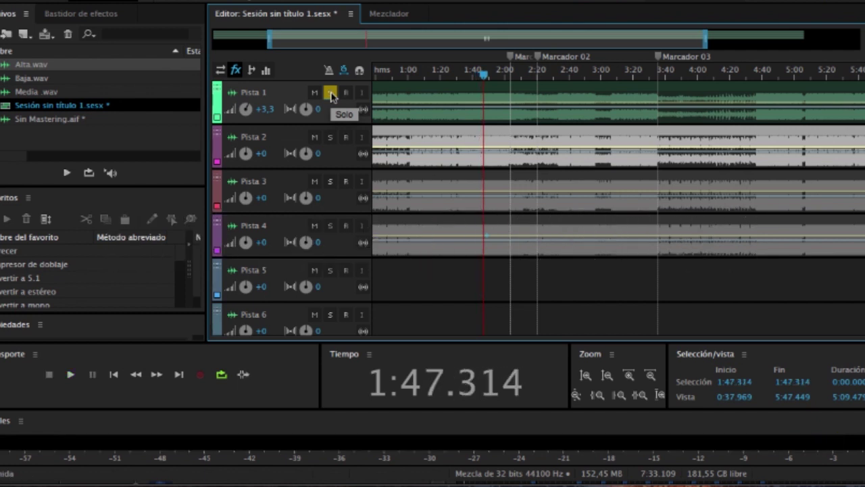
{"action": "left_click", "coordinate": [331, 92]}
{"action": "left_click", "coordinate": [331, 137]}
{"action": "key", "text": "space"}
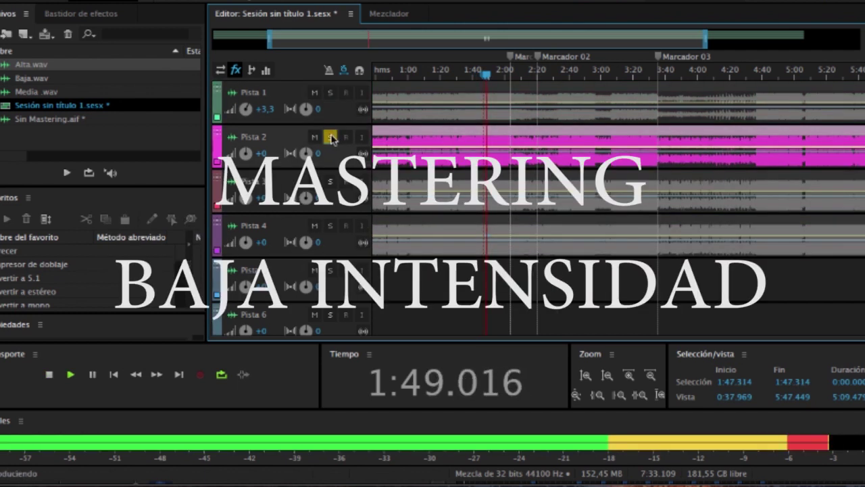
Step: Solo Alta in place of Baja and play on from 1:50.070
{"action": "left_click", "coordinate": [331, 137]}
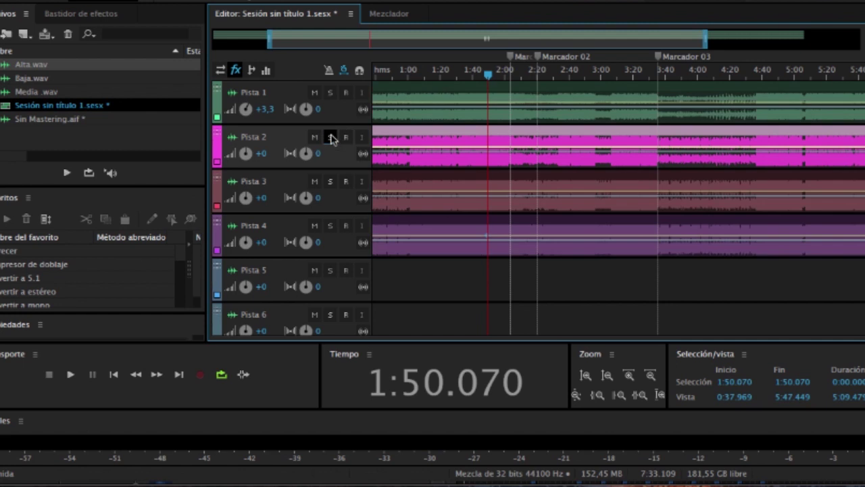
{"action": "left_click", "coordinate": [331, 227]}
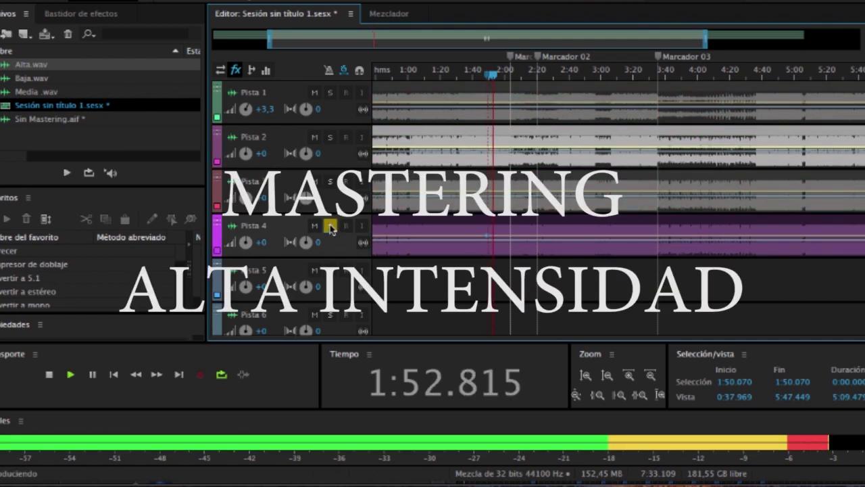